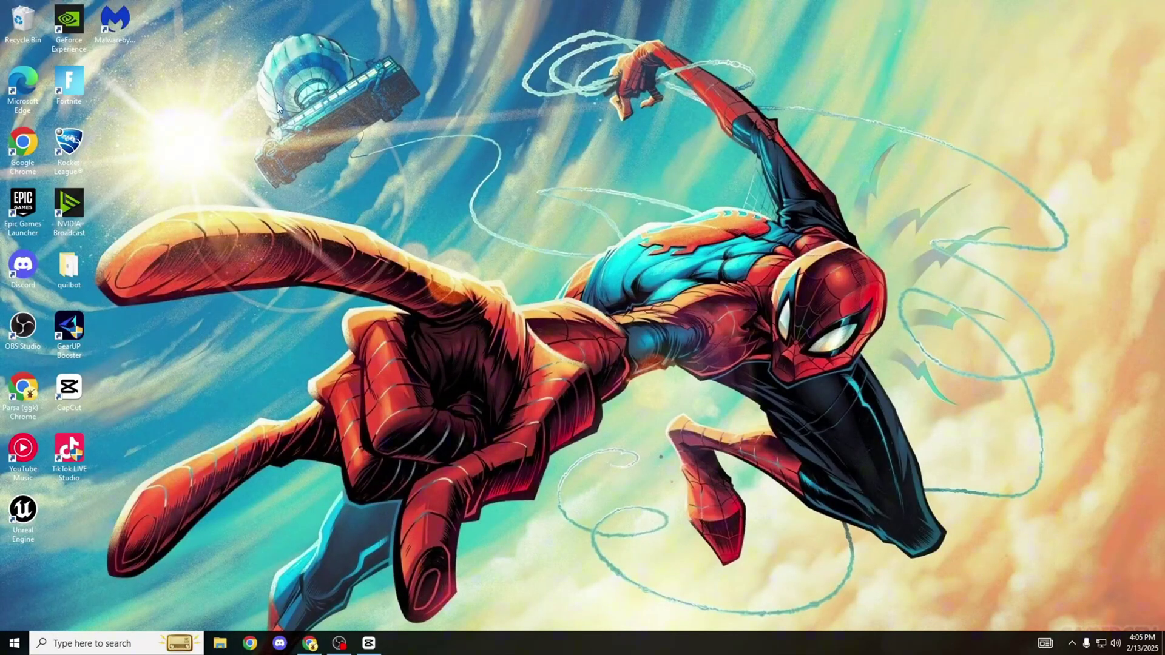
# Step: Open Task Manager from the taskbar and view the CPU performance graphs
pyautogui.rightClick(544, 644)
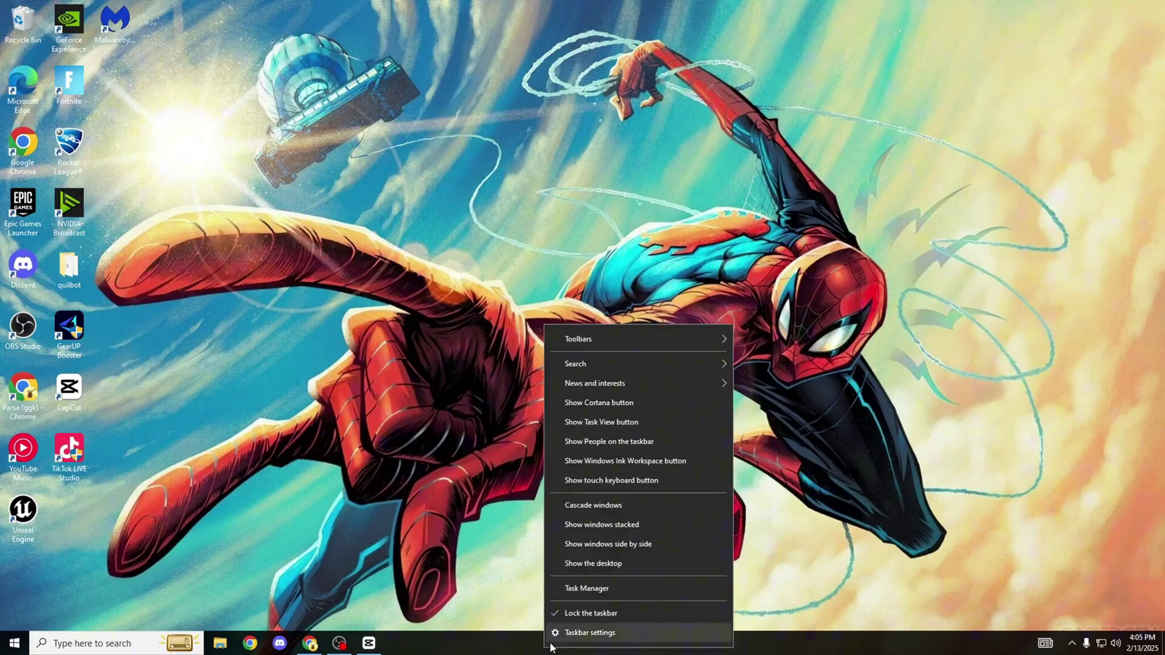
pyautogui.click(634, 591)
pyautogui.click(475, 244)
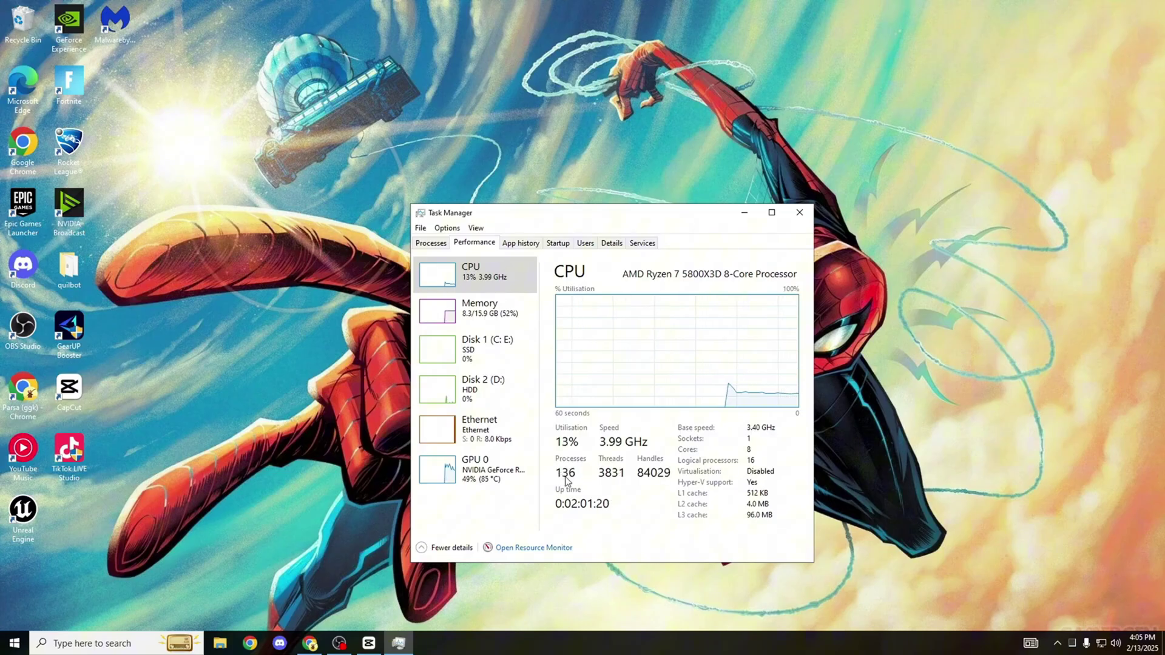
# Step: Show the Services tab in Task Manager with the window maximized
pyautogui.click(640, 243)
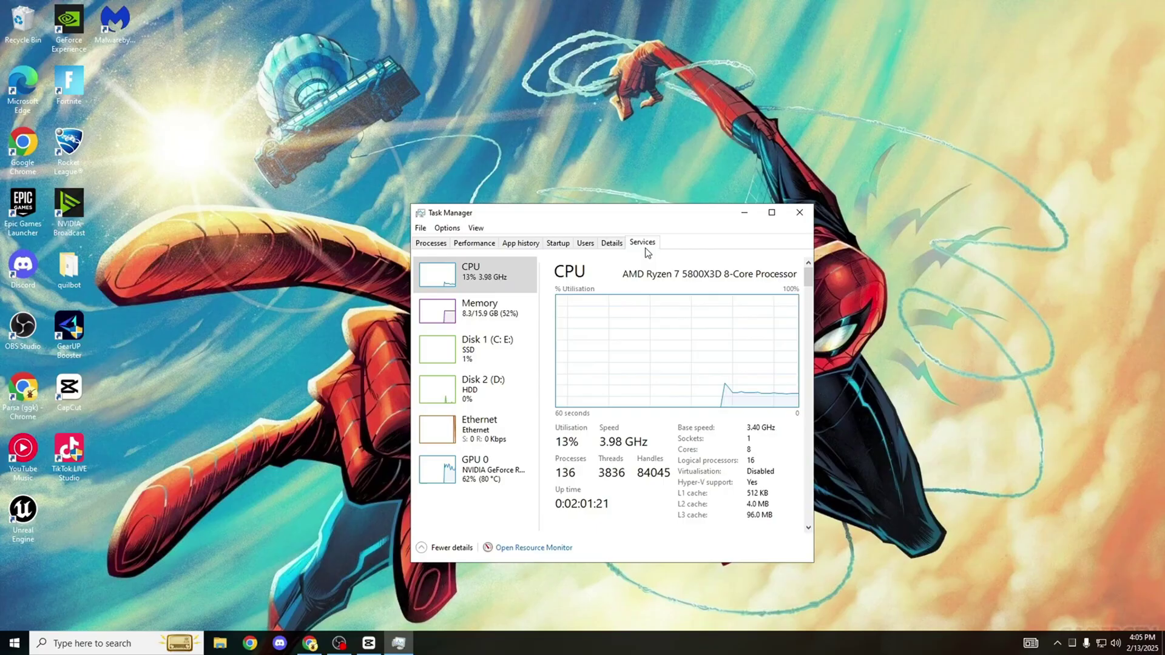
pyautogui.click(771, 212)
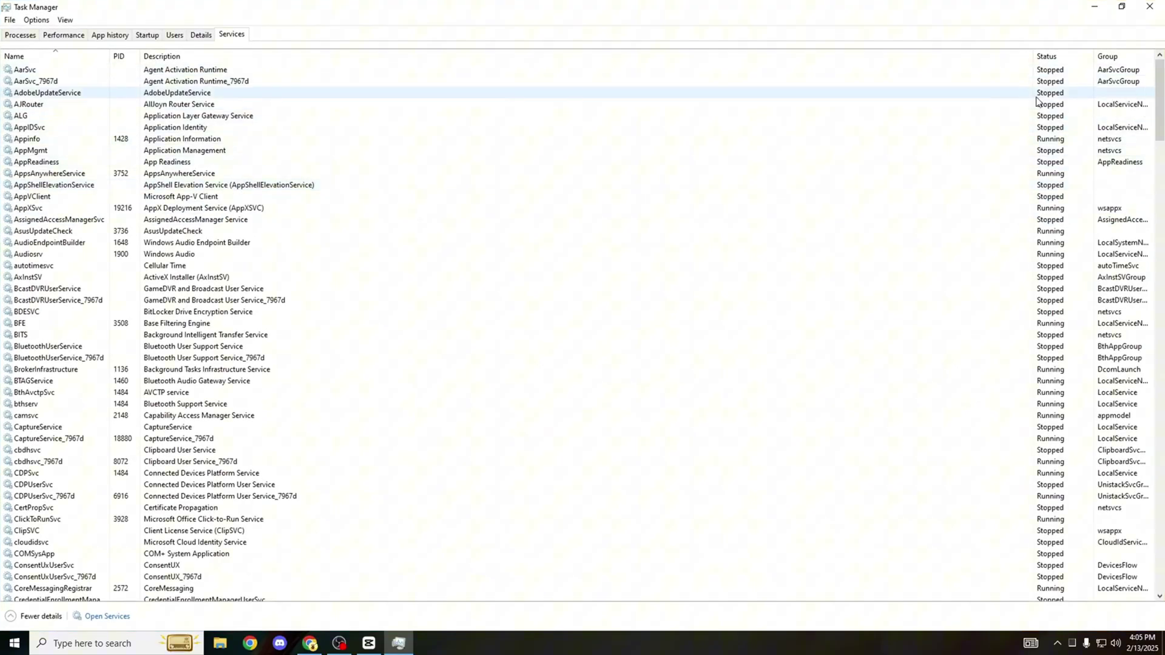
pyautogui.scroll(-4, 1050, 254)
pyautogui.scroll(4, 1056, 249)
pyautogui.moveTo(1160, 113)
pyautogui.mouseDown()
pyautogui.moveTo(1162, 541)
pyautogui.moveTo(1162, 116)
pyautogui.mouseUp()
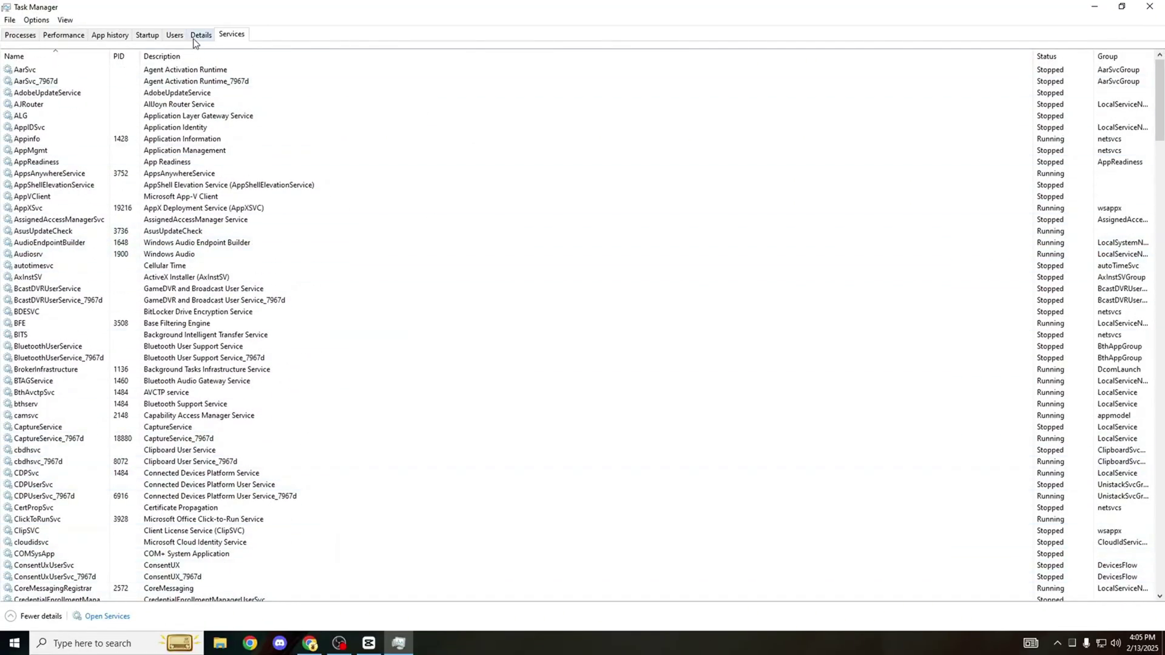
# Step: Open the full Services console and select the AdobeUpdateService row
pyautogui.click(108, 616)
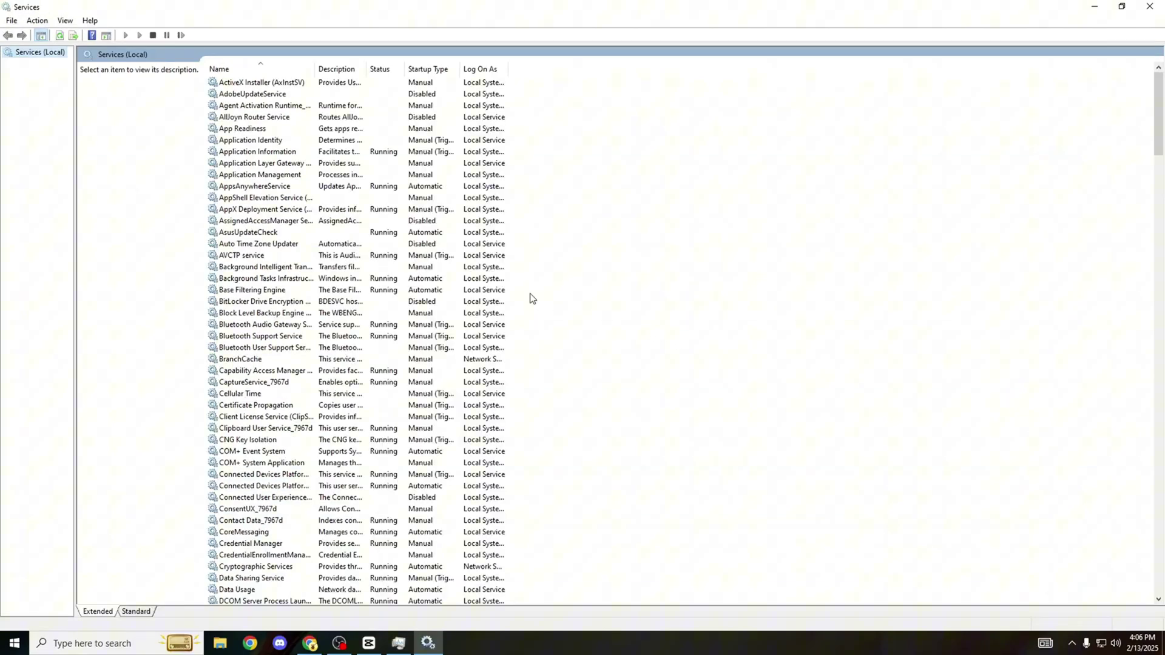
pyautogui.scroll(-1, 520, 288)
pyautogui.scroll(1, 513, 279)
pyautogui.click(236, 96)
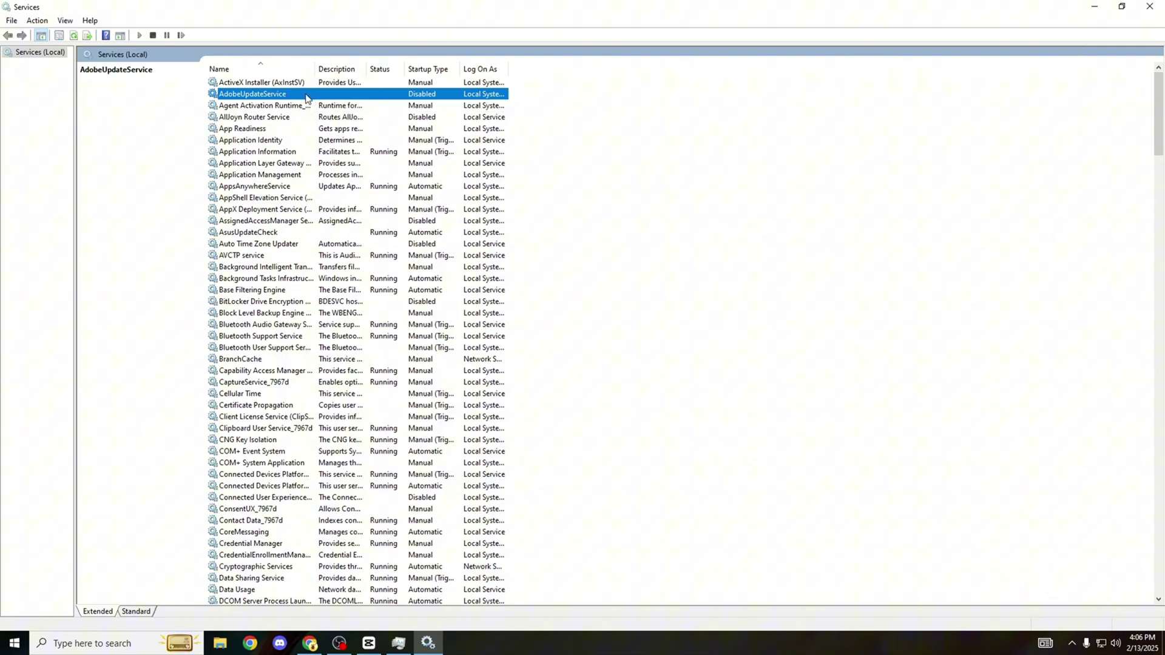
# Step: Set AdobeUpdateService's startup type to Disabled in its Properties, apply, and close with OK
pyautogui.rightClick(403, 98)
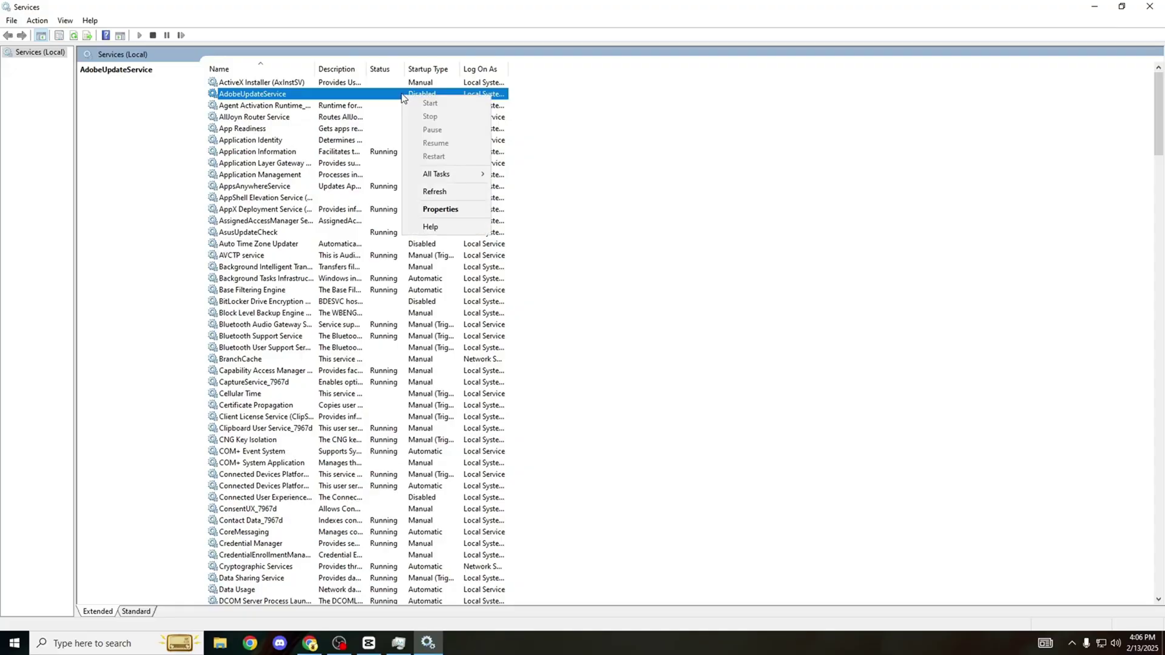
pyautogui.click(425, 208)
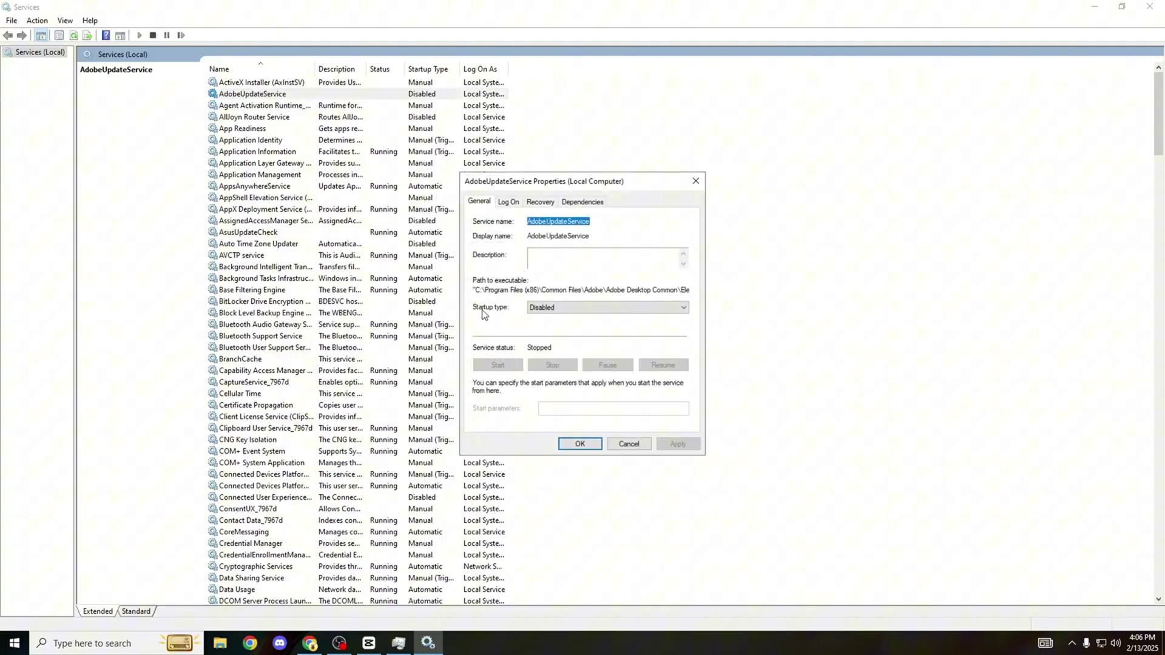
pyautogui.click(556, 309)
pyautogui.click(545, 343)
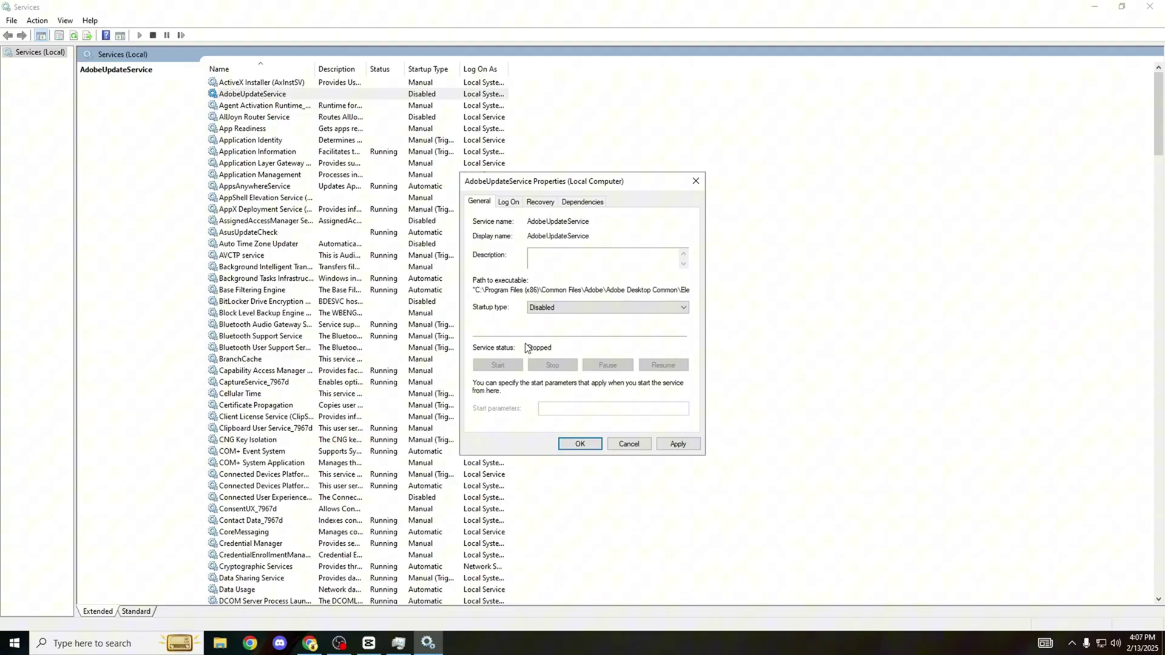
pyautogui.click(534, 307)
pyautogui.click(546, 344)
pyautogui.click(672, 444)
pyautogui.click(577, 444)
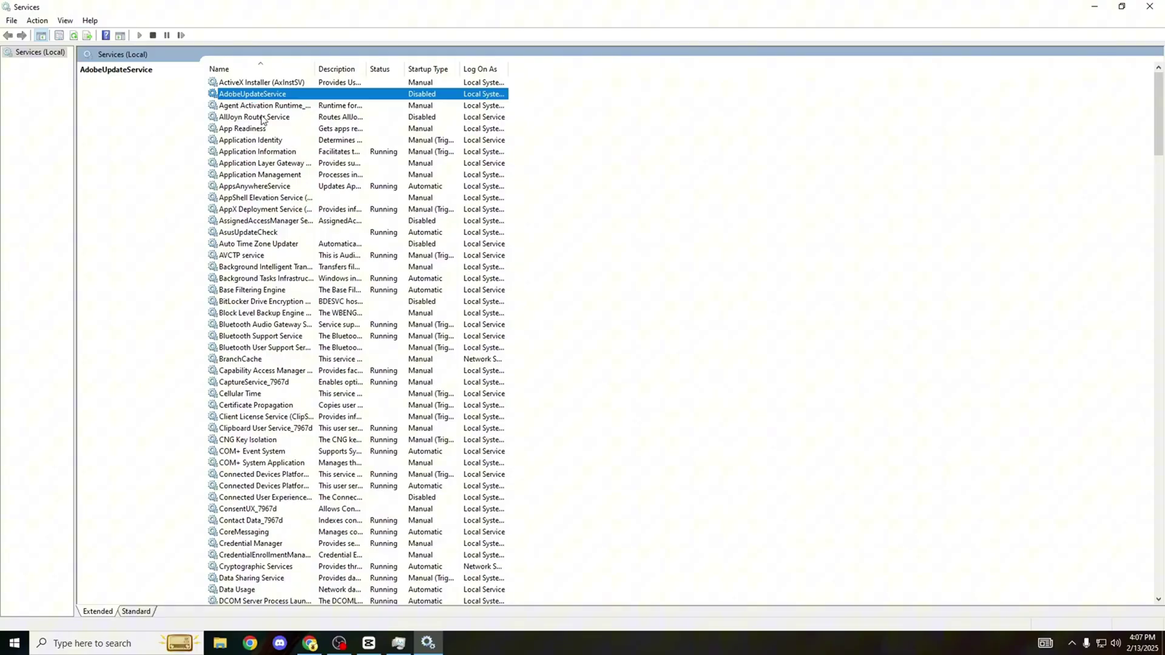
pyautogui.click(298, 118)
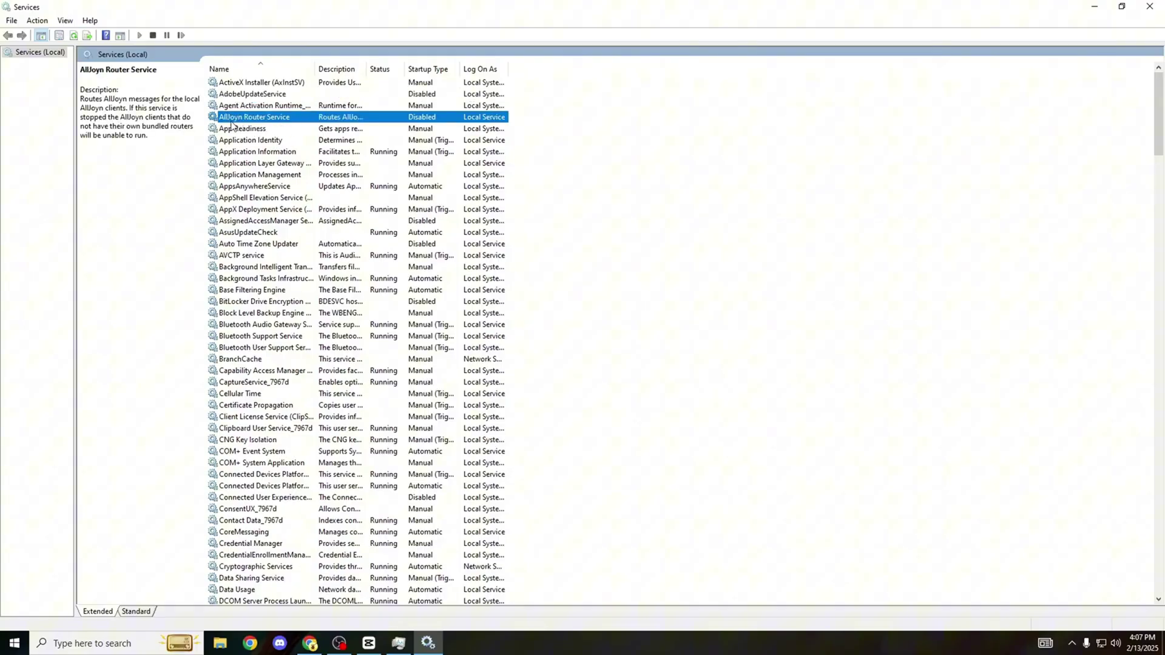
pyautogui.click(389, 246)
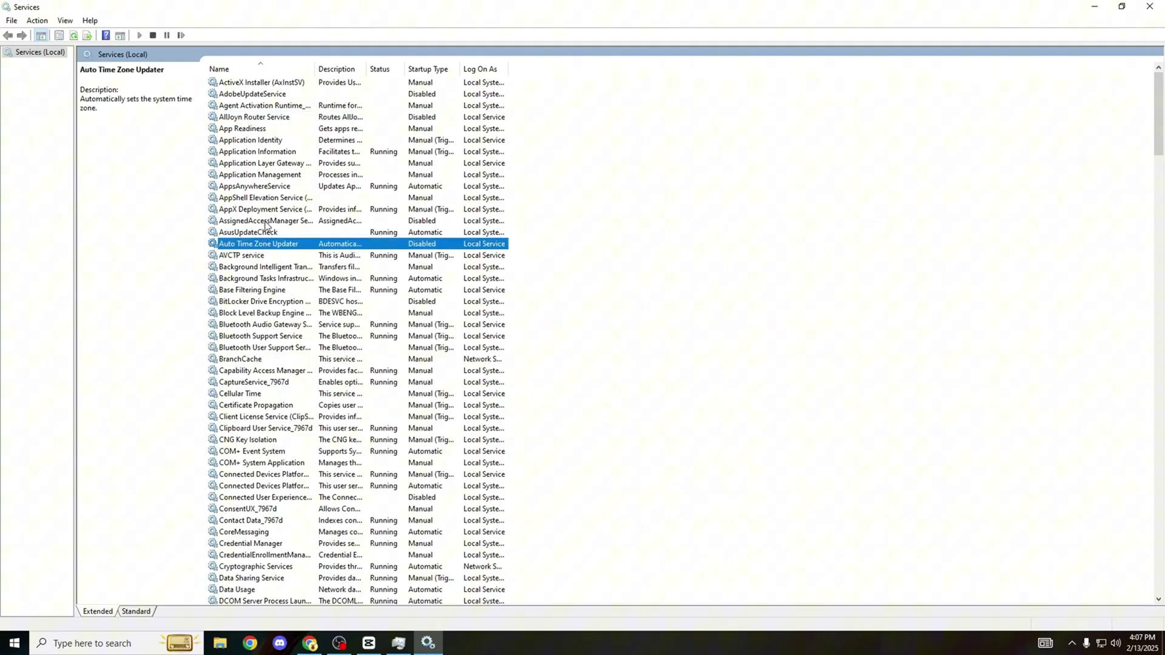
pyautogui.click(265, 223)
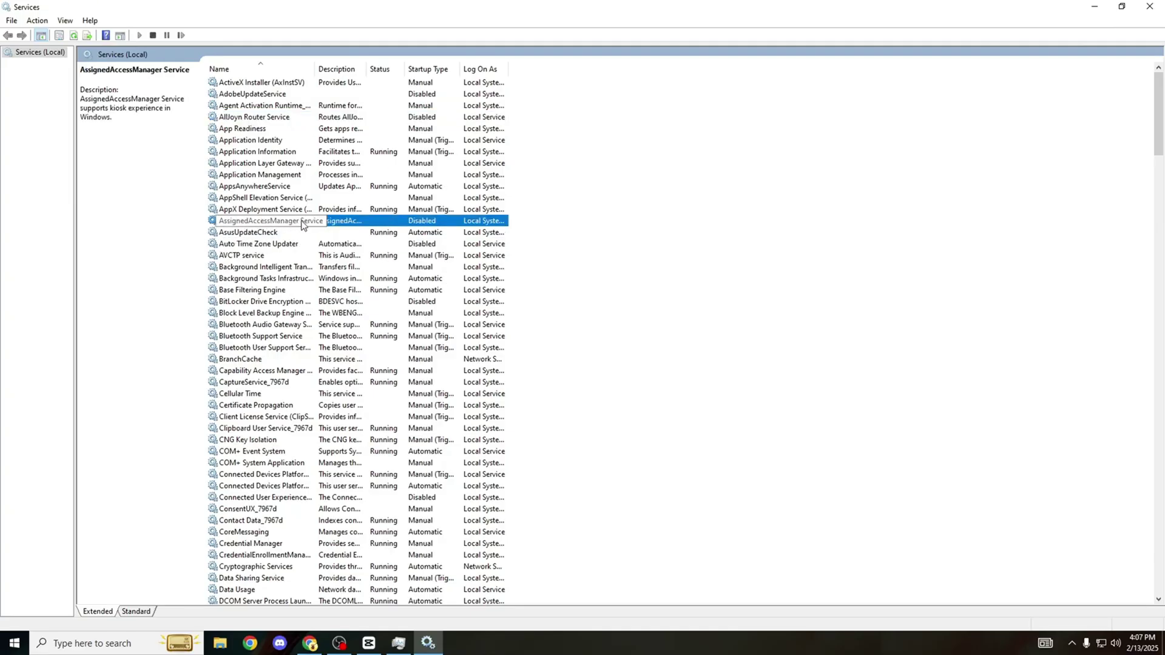
pyautogui.click(421, 302)
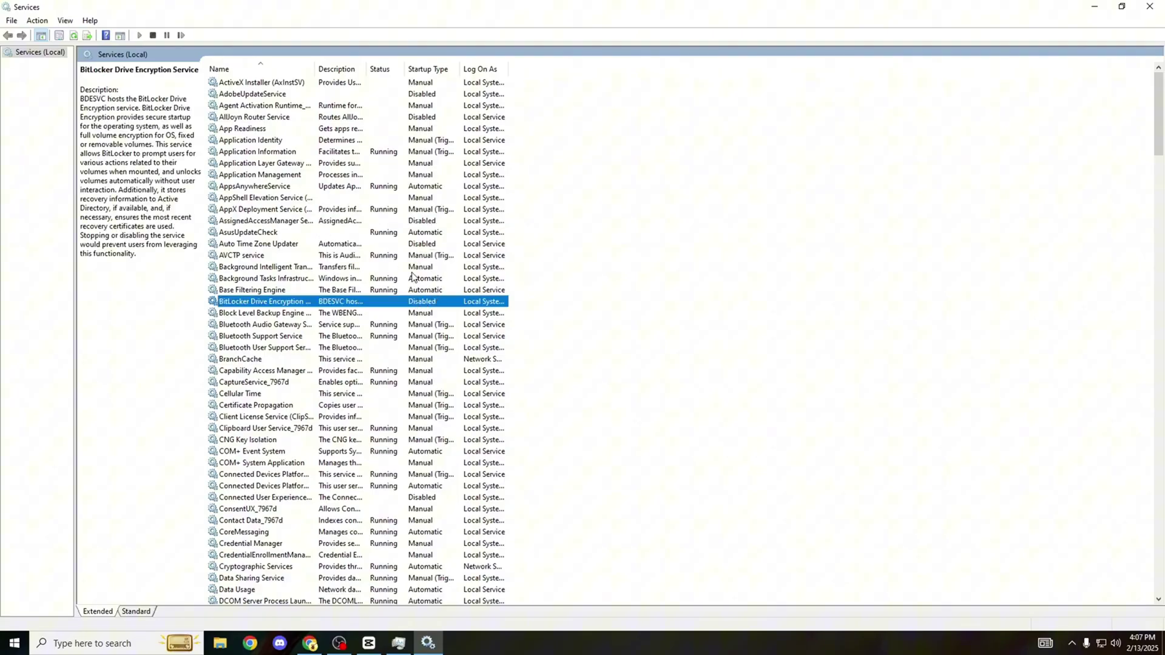
pyautogui.scroll(-1, 415, 290)
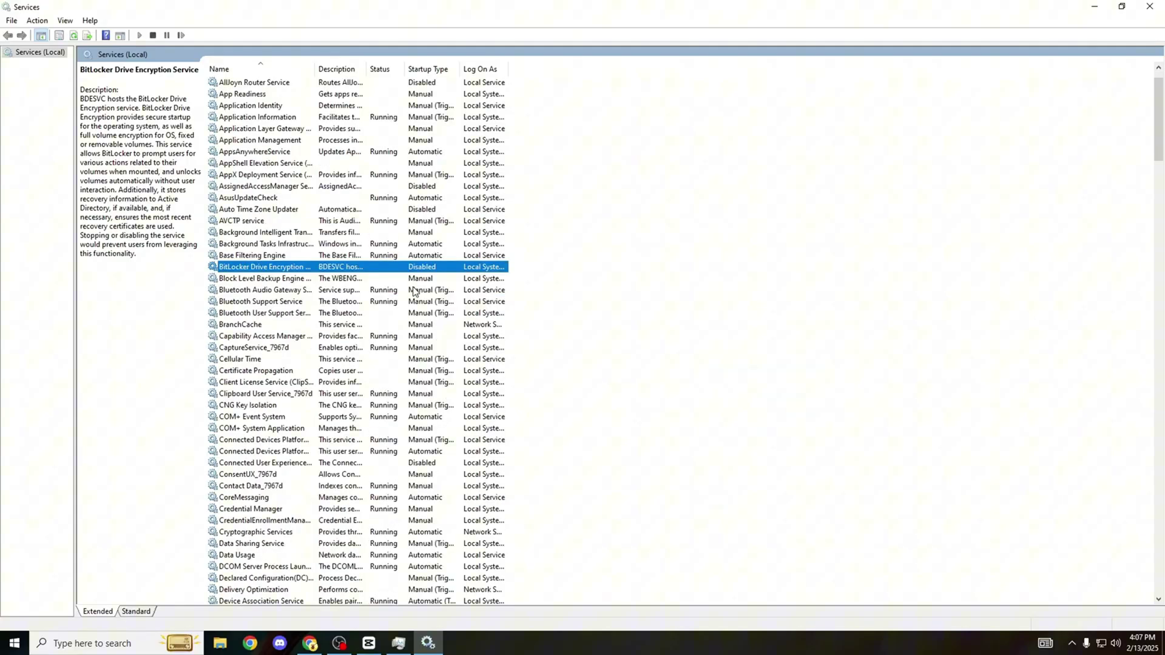
pyautogui.click(299, 465)
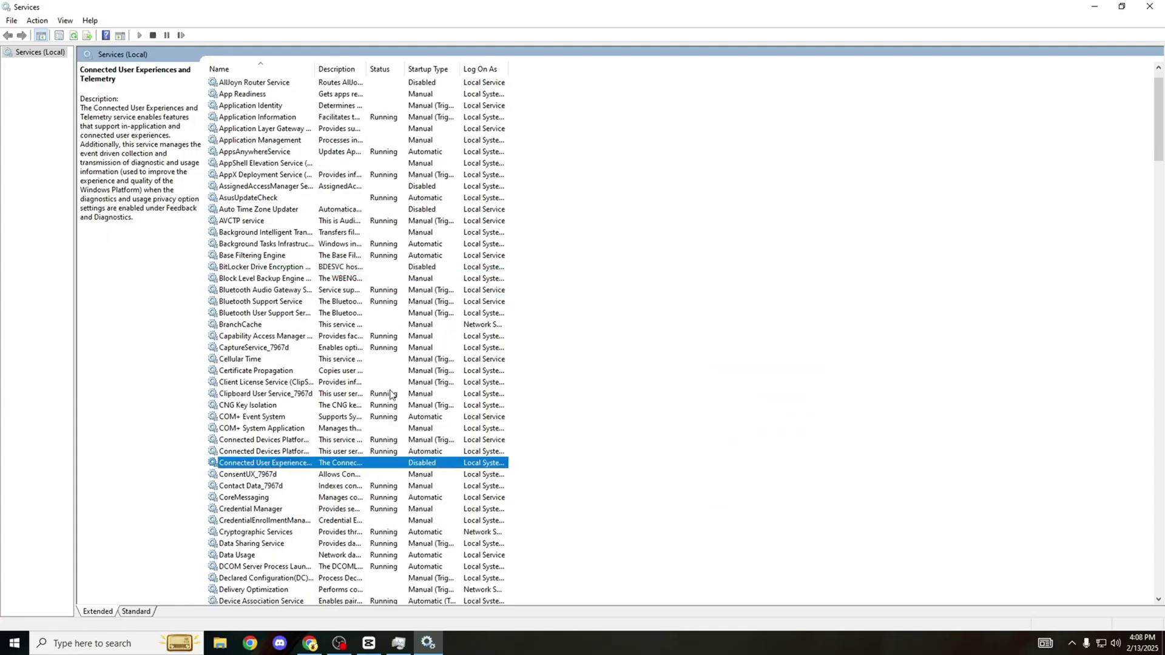
pyautogui.scroll(-6, 390, 386)
pyautogui.scroll(-2, 425, 456)
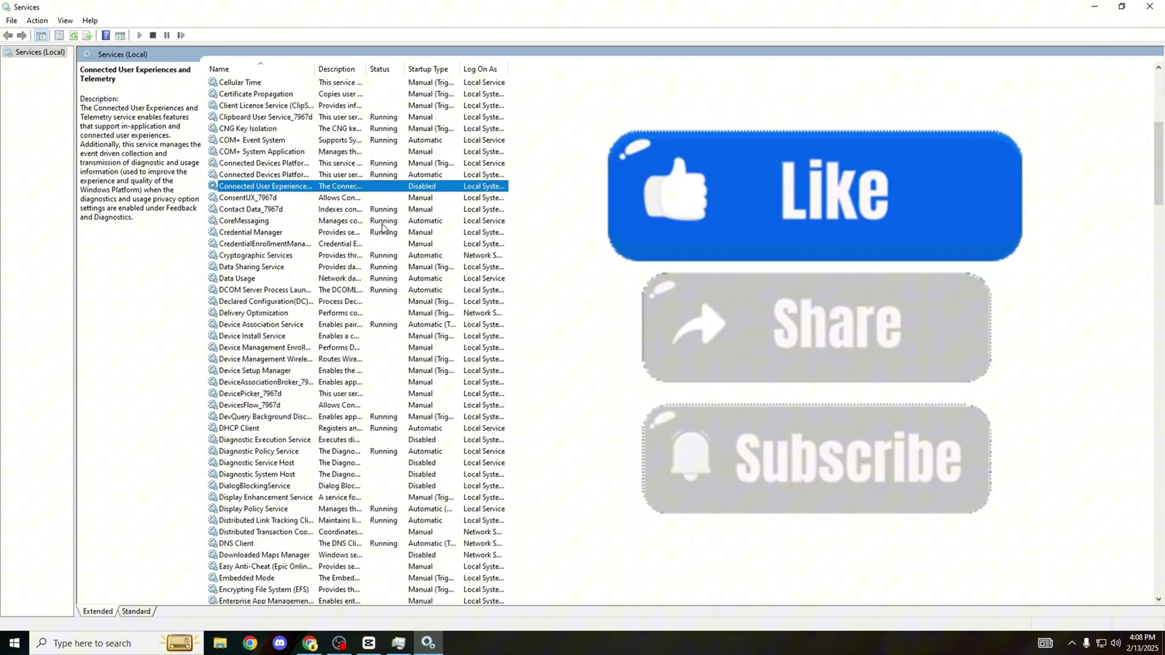
pyautogui.click(389, 440)
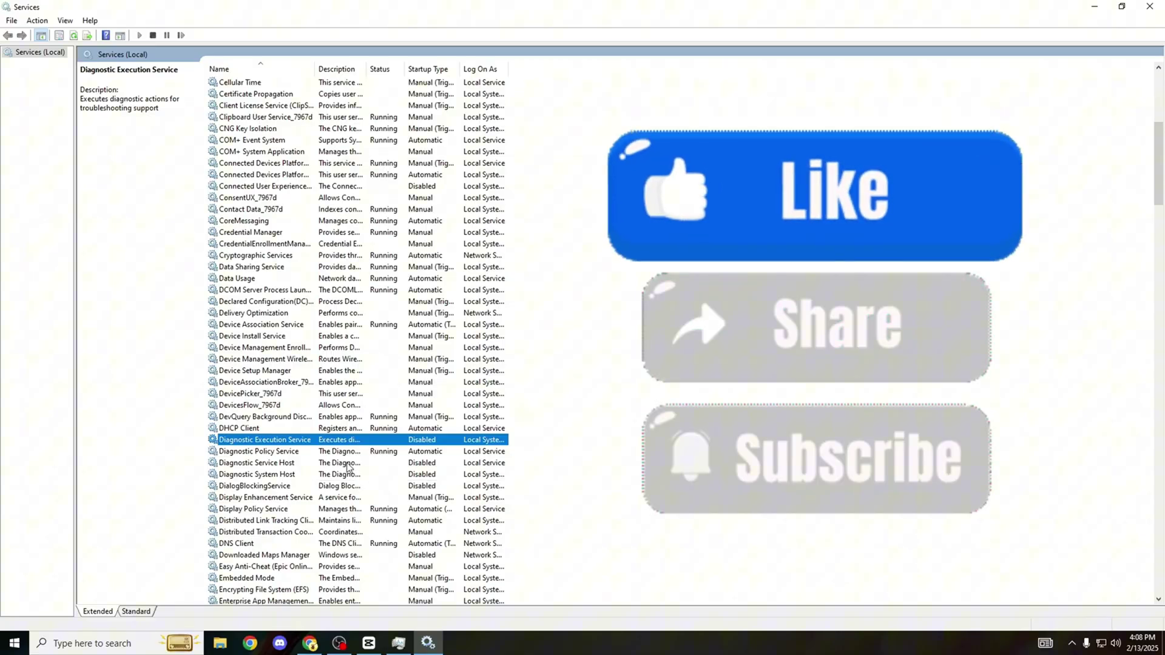
pyautogui.click(298, 463)
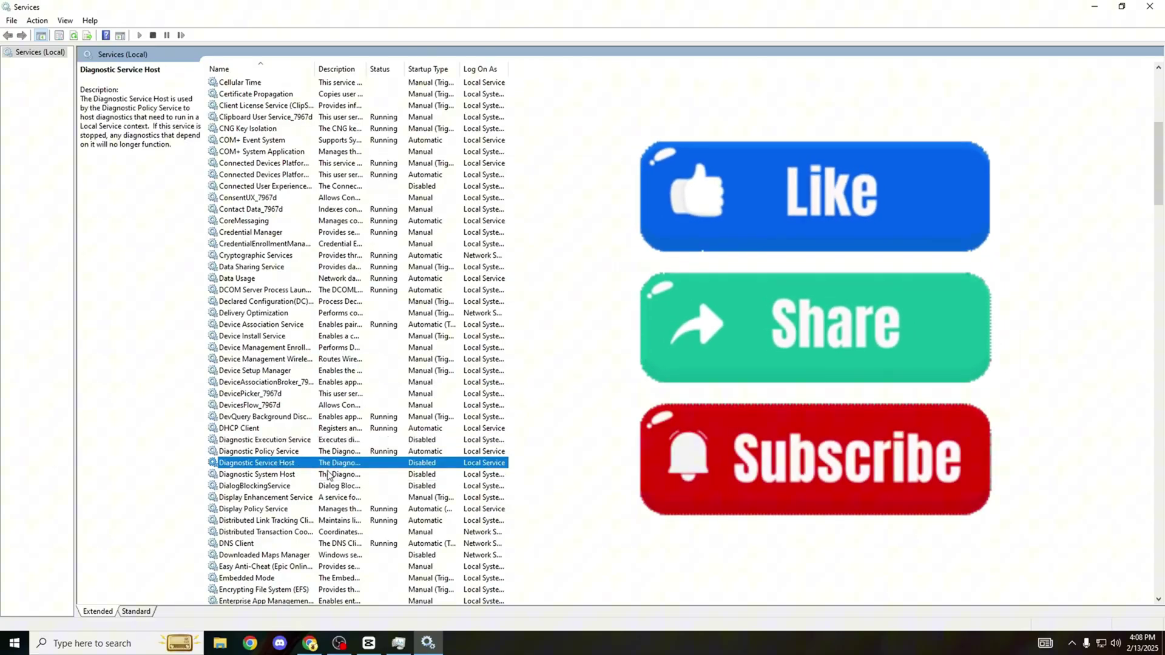
pyautogui.click(254, 475)
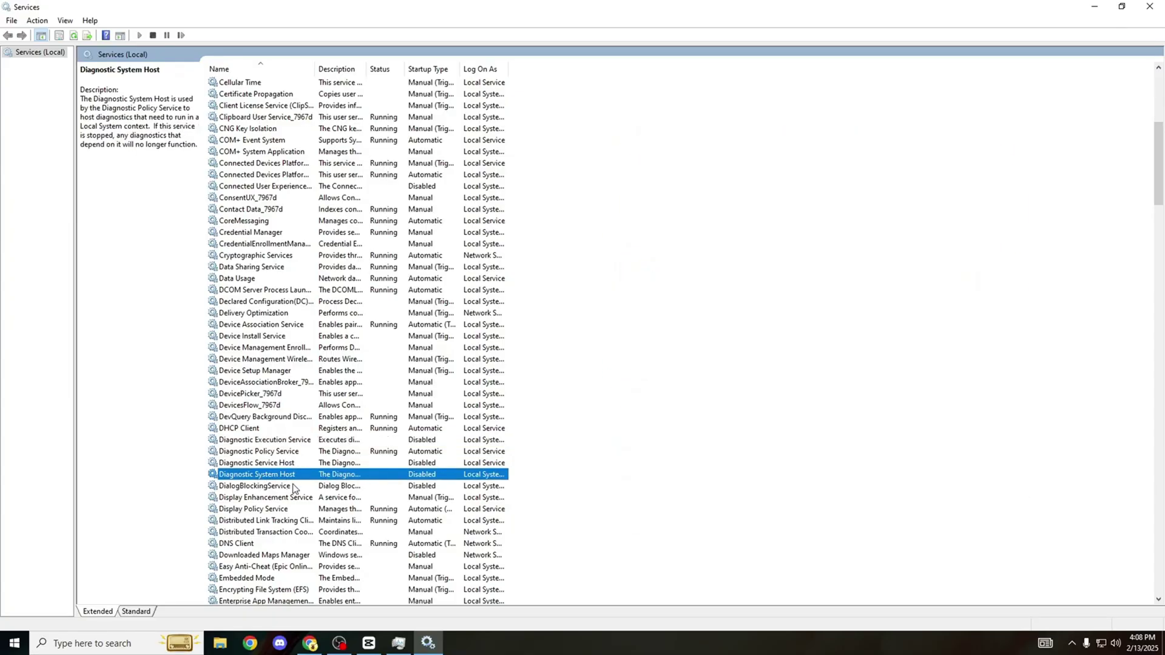
pyautogui.click(298, 486)
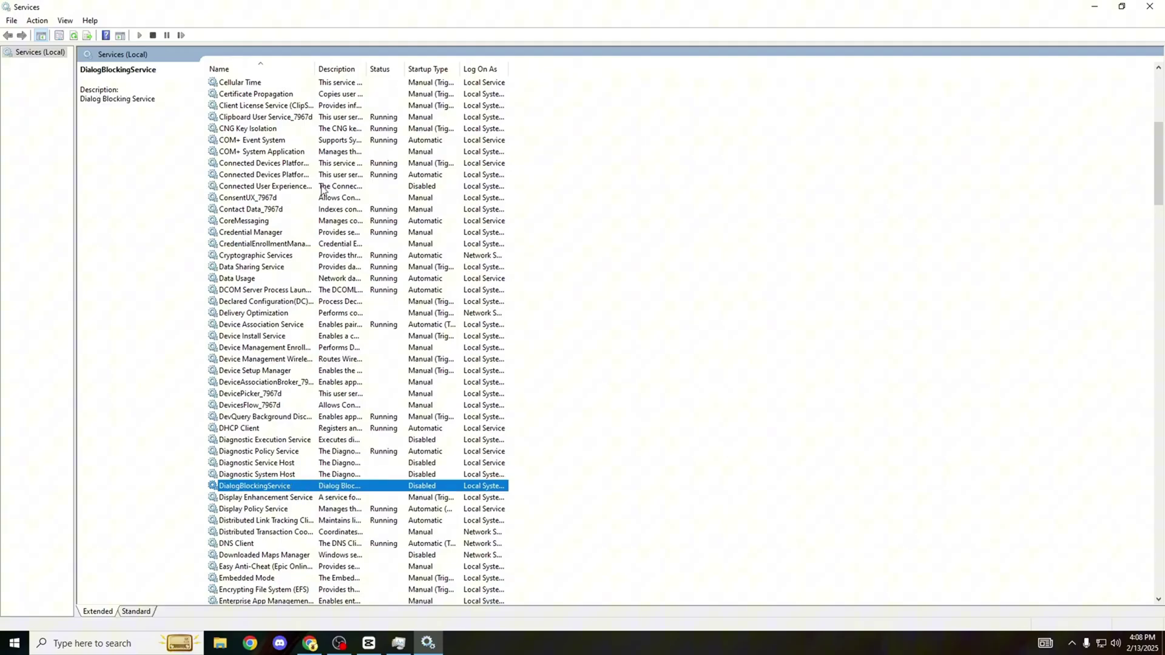
pyautogui.scroll(-1, 321, 190)
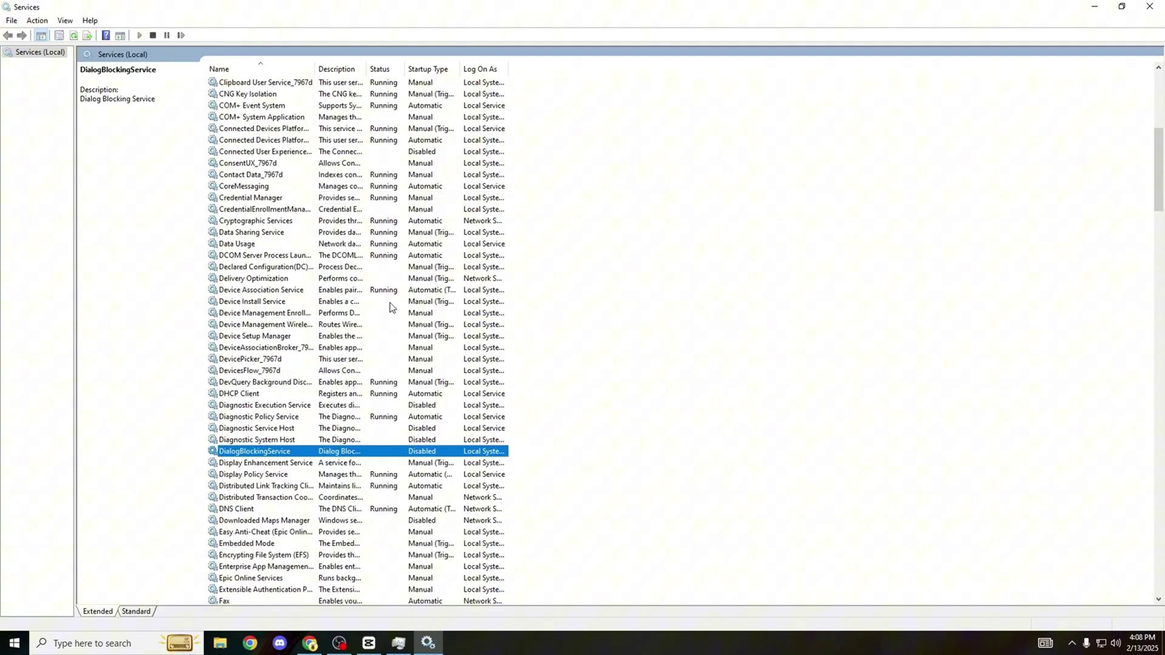
pyautogui.click(311, 522)
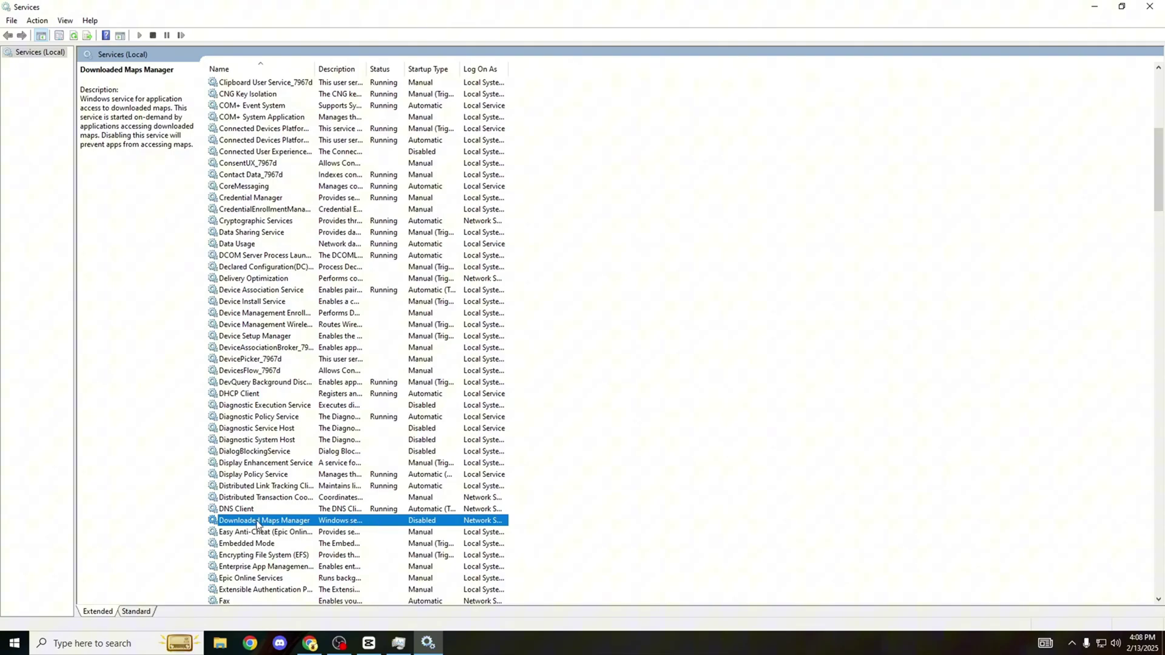
pyautogui.scroll(-2, 377, 292)
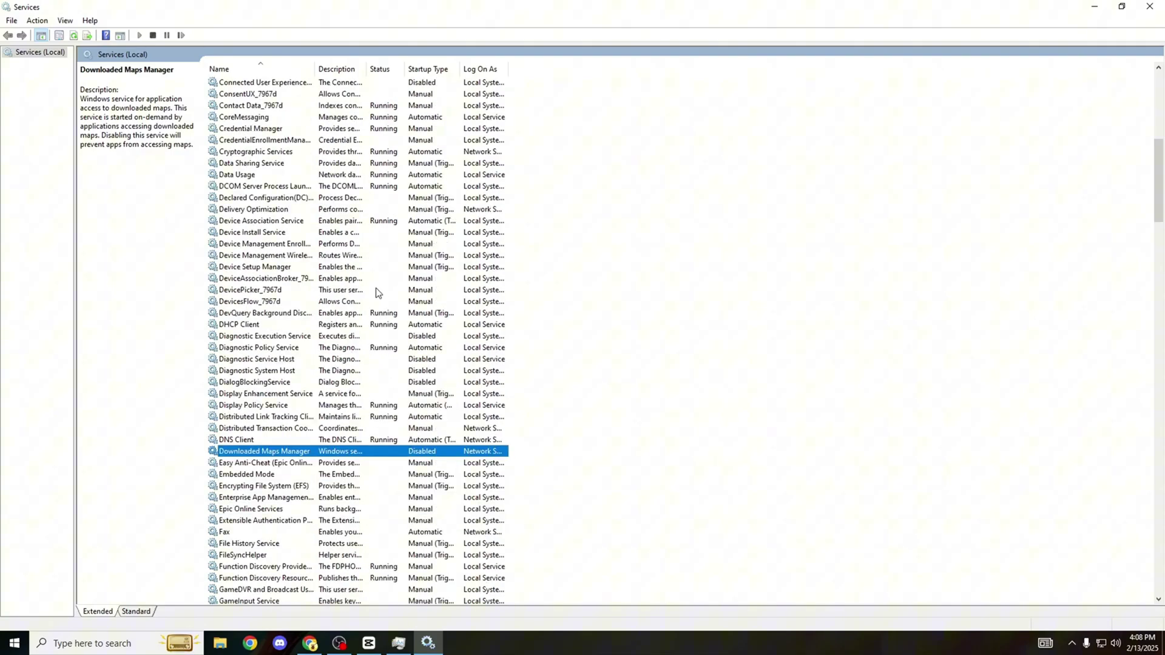
pyautogui.scroll(-1, 369, 368)
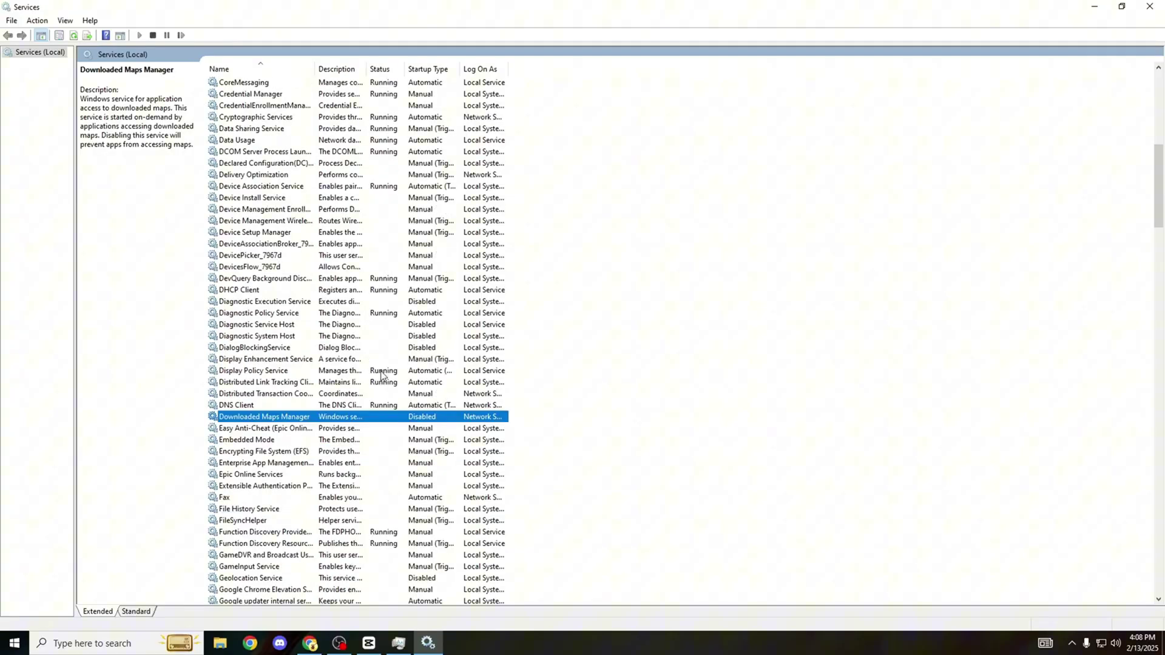
pyautogui.click(436, 578)
pyautogui.scroll(-3, 297, 382)
pyautogui.scroll(-9, 340, 354)
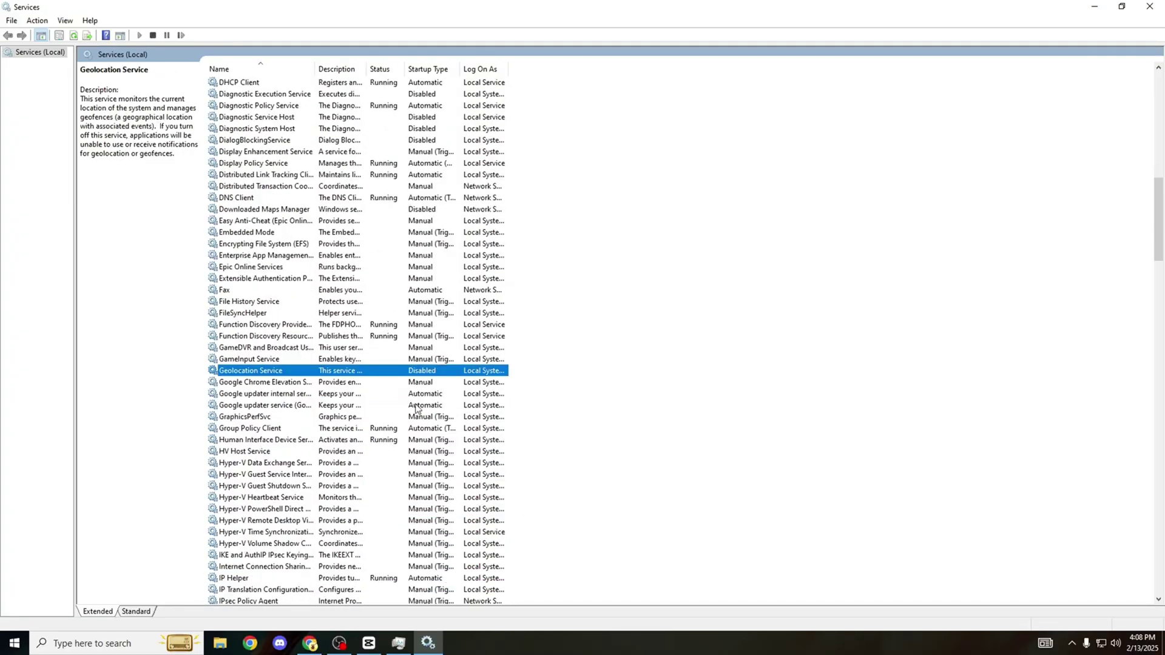
pyautogui.scroll(-2, 382, 369)
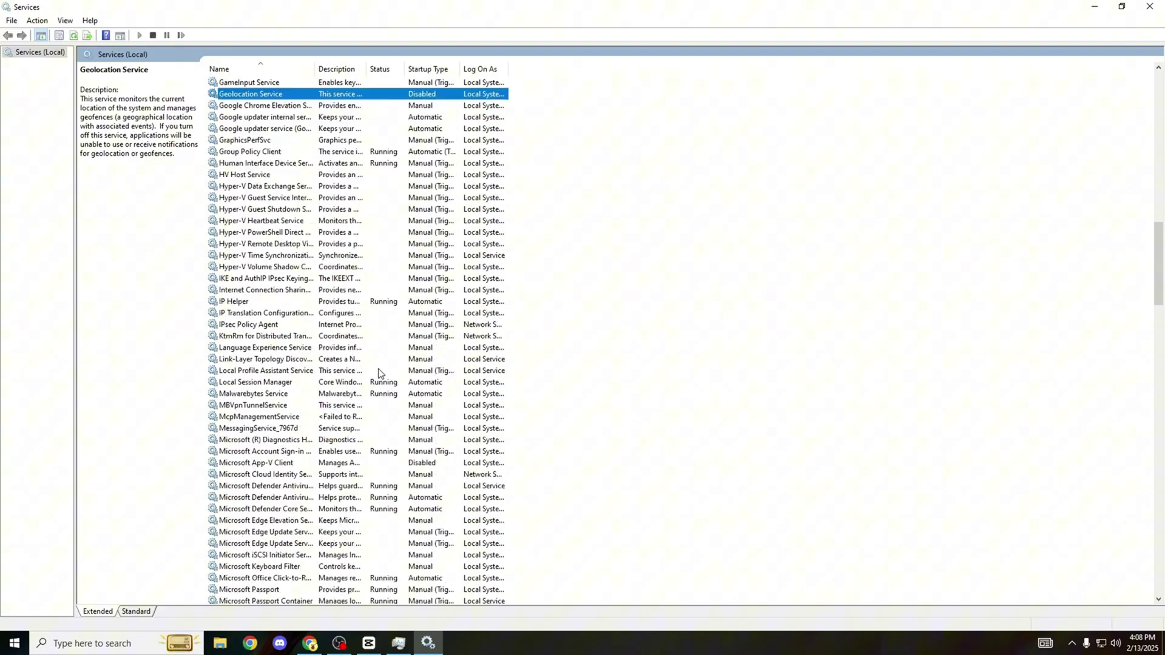
pyautogui.click(347, 461)
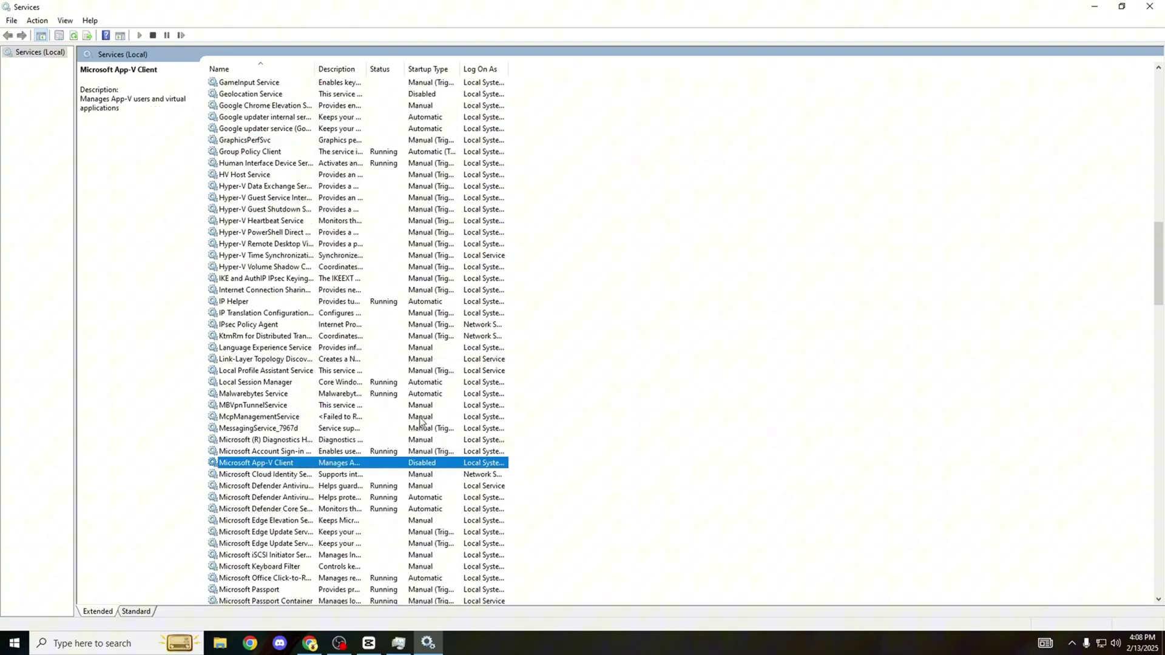
pyautogui.scroll(-2, 422, 419)
pyautogui.click(412, 580)
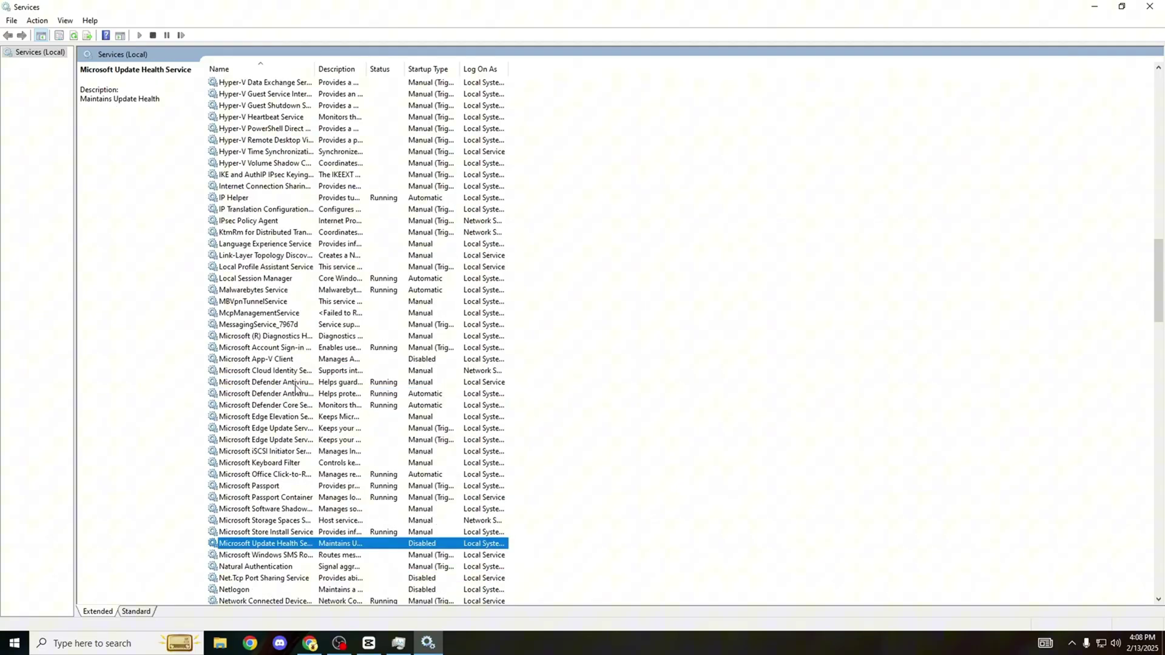
pyautogui.scroll(-2, 365, 534)
pyautogui.click(276, 554)
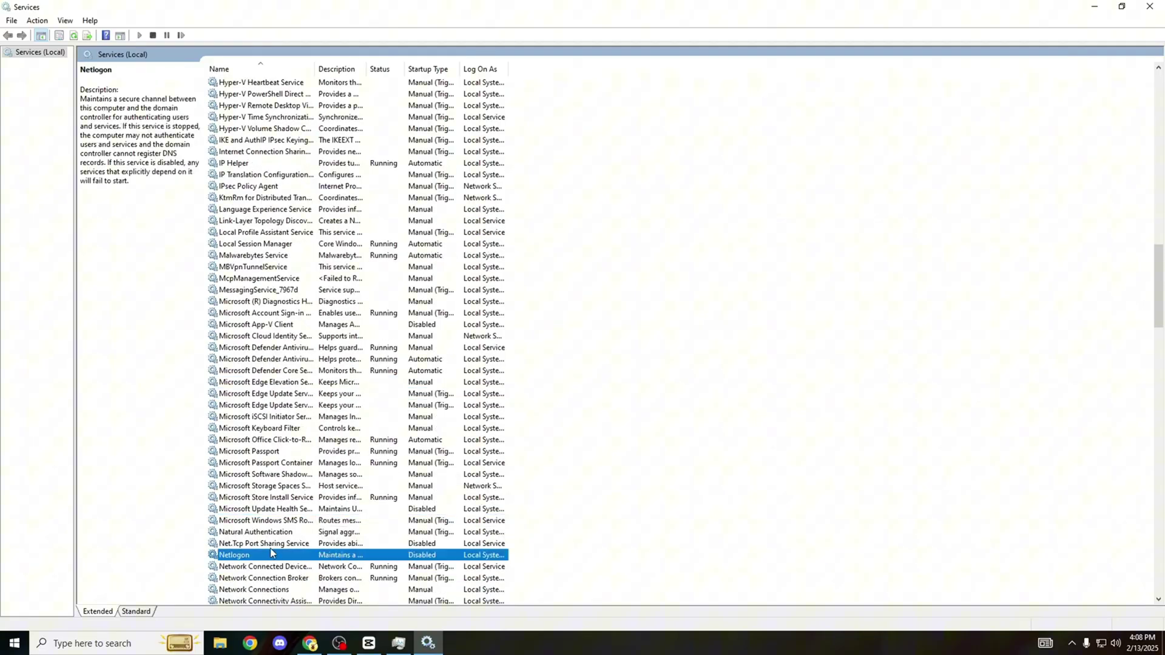
pyautogui.click(267, 545)
pyautogui.click(264, 553)
pyautogui.scroll(-1, 436, 538)
pyautogui.scroll(-4, 430, 513)
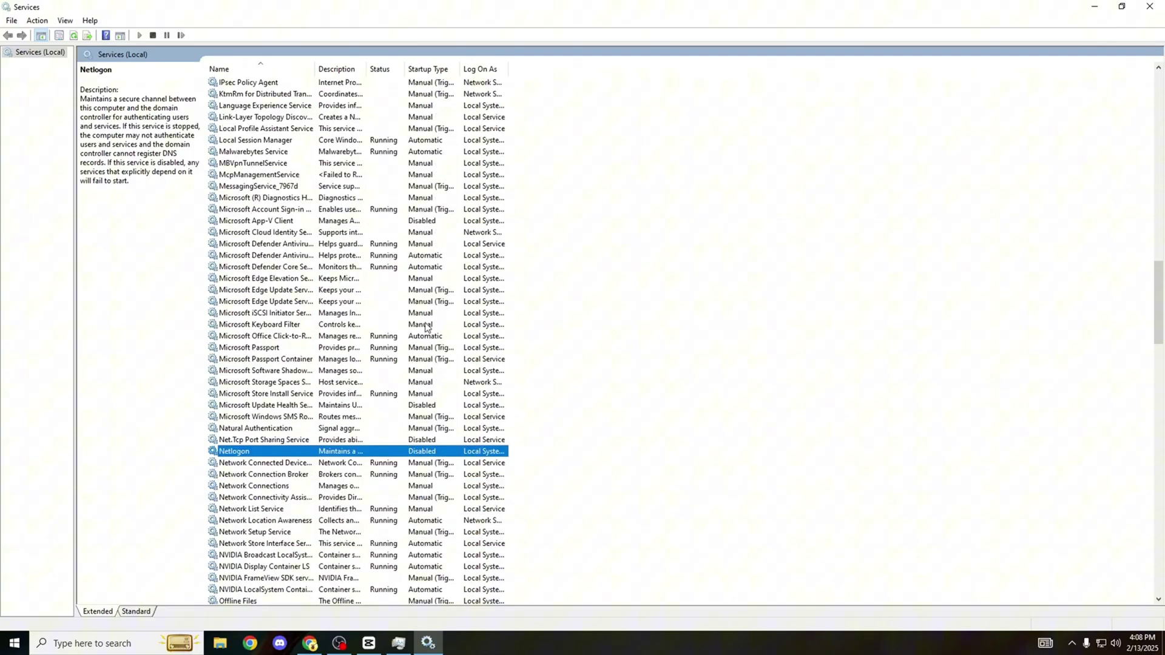
pyautogui.click(316, 545)
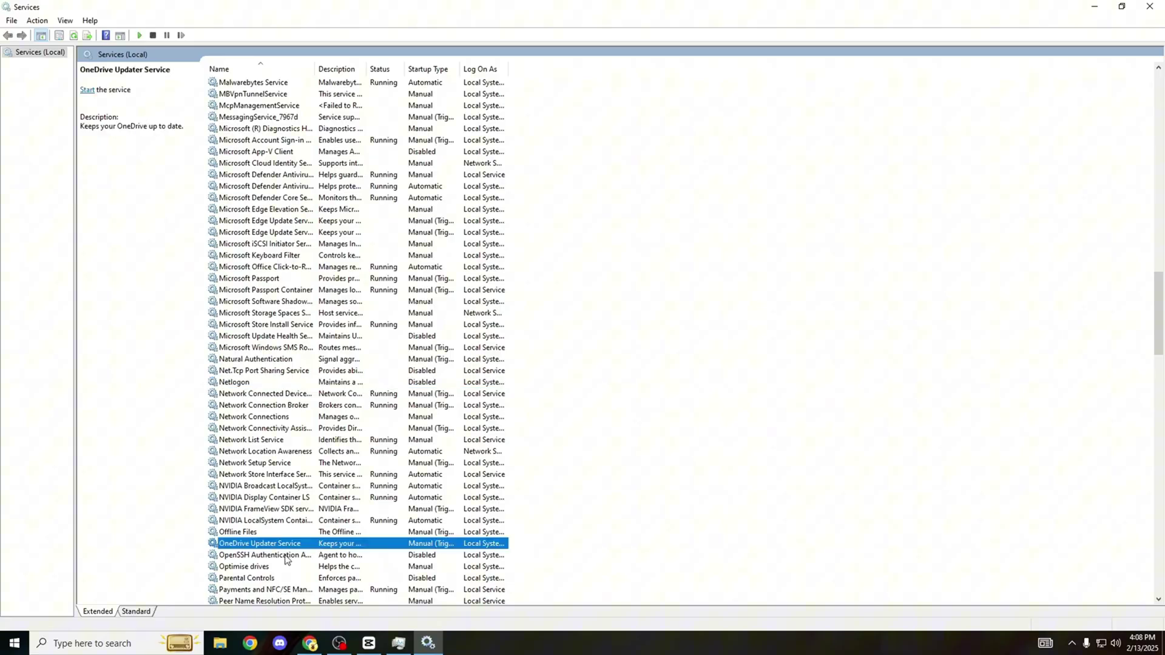
pyautogui.click(285, 555)
pyautogui.scroll(-6, 321, 402)
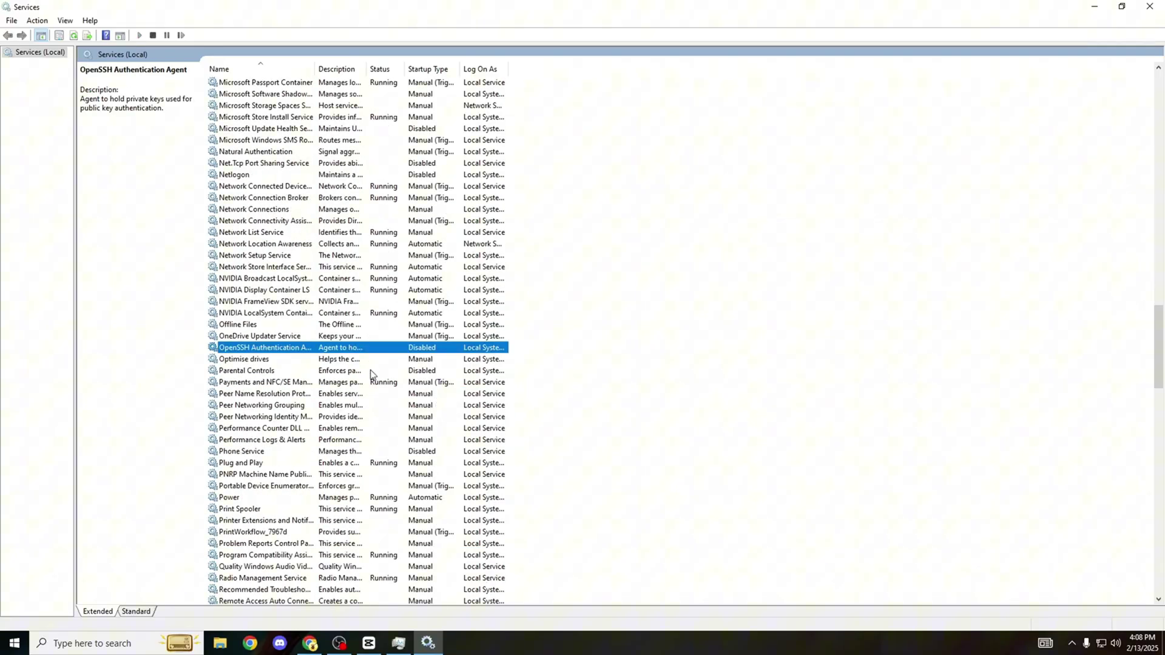
pyautogui.click(401, 373)
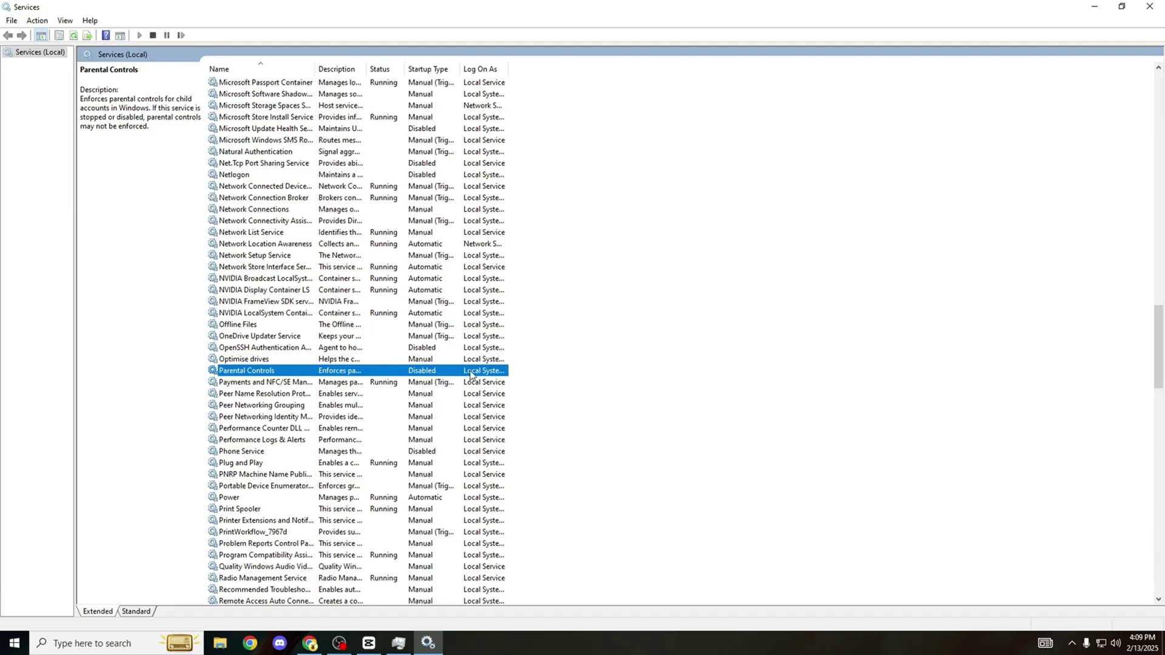
pyautogui.scroll(-3, 448, 378)
pyautogui.click(365, 526)
pyautogui.click(282, 521)
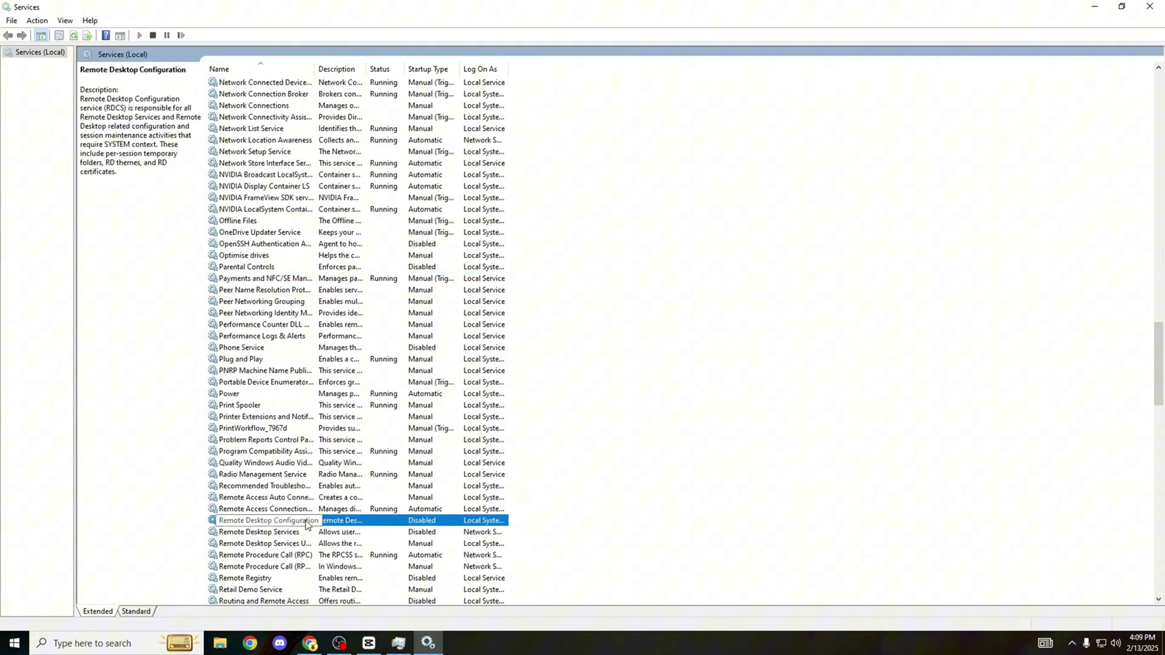
pyautogui.click(290, 533)
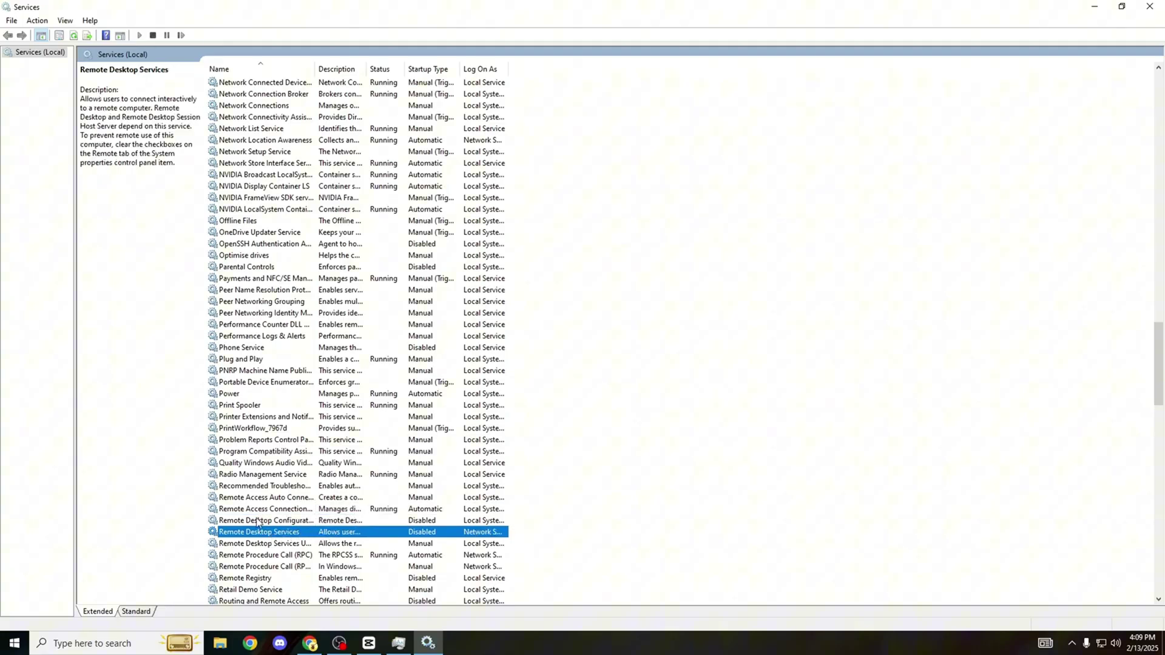
pyautogui.click(418, 521)
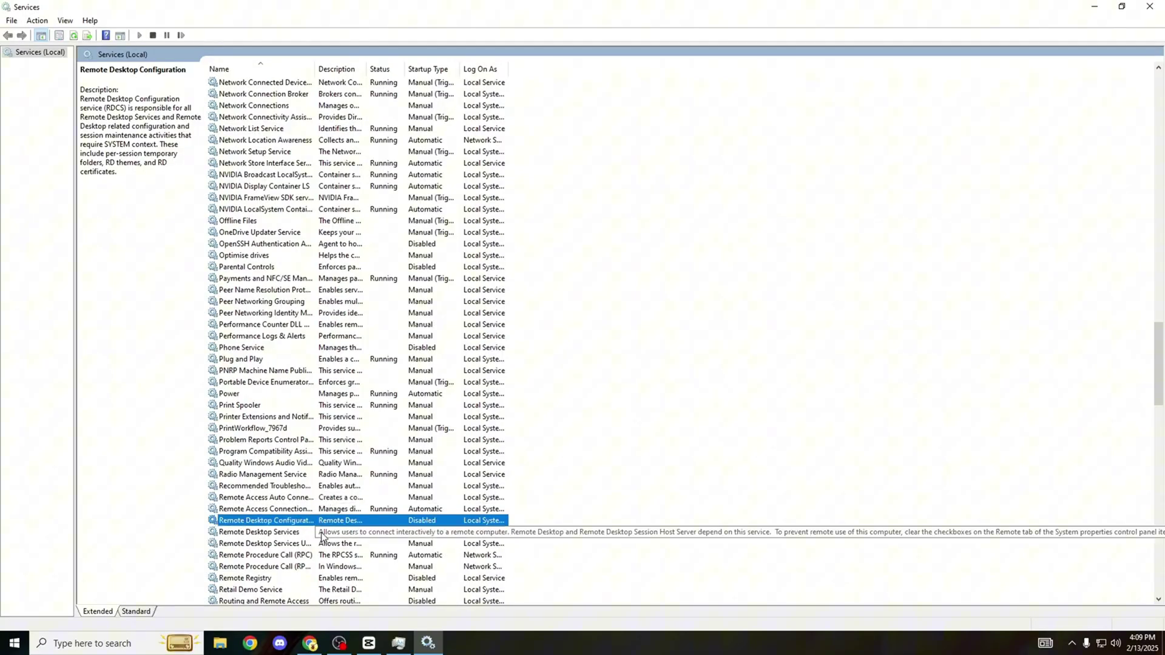
pyautogui.click(441, 536)
pyautogui.click(436, 521)
pyautogui.click(440, 534)
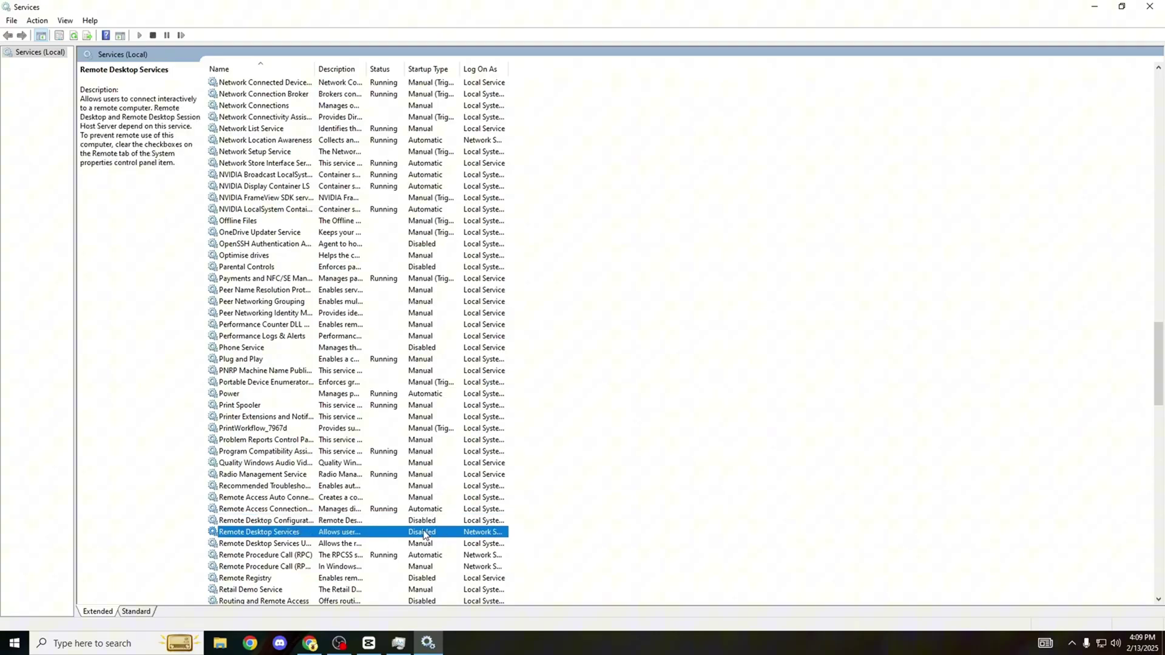
pyautogui.click(436, 521)
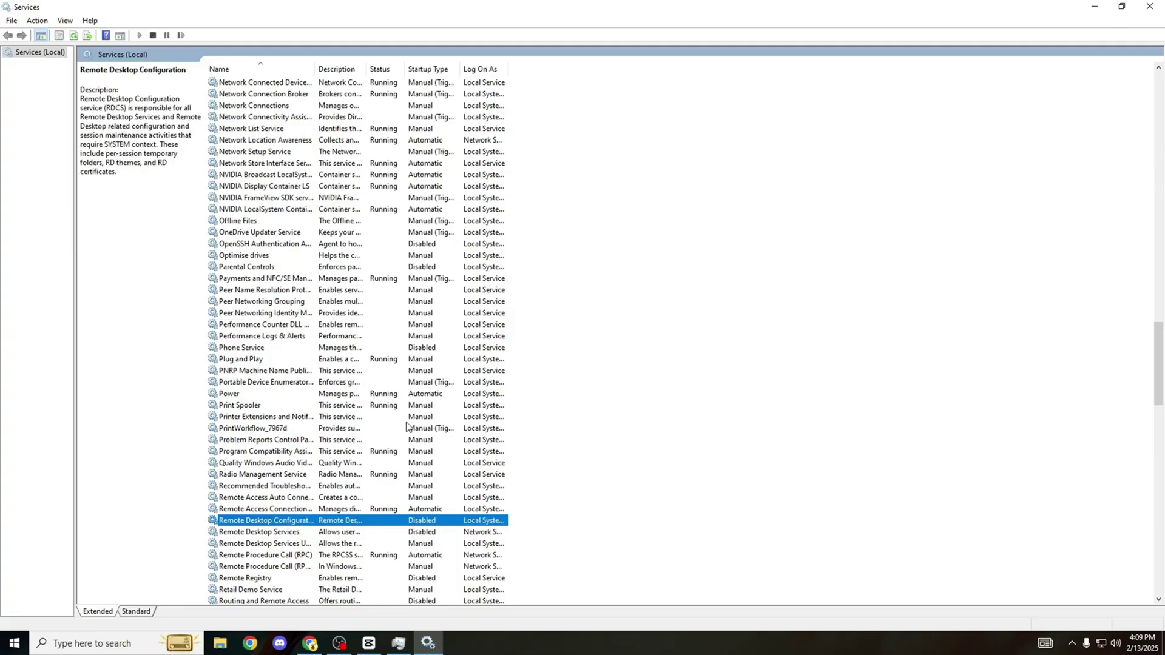
pyautogui.scroll(-1, 423, 512)
pyautogui.click(445, 545)
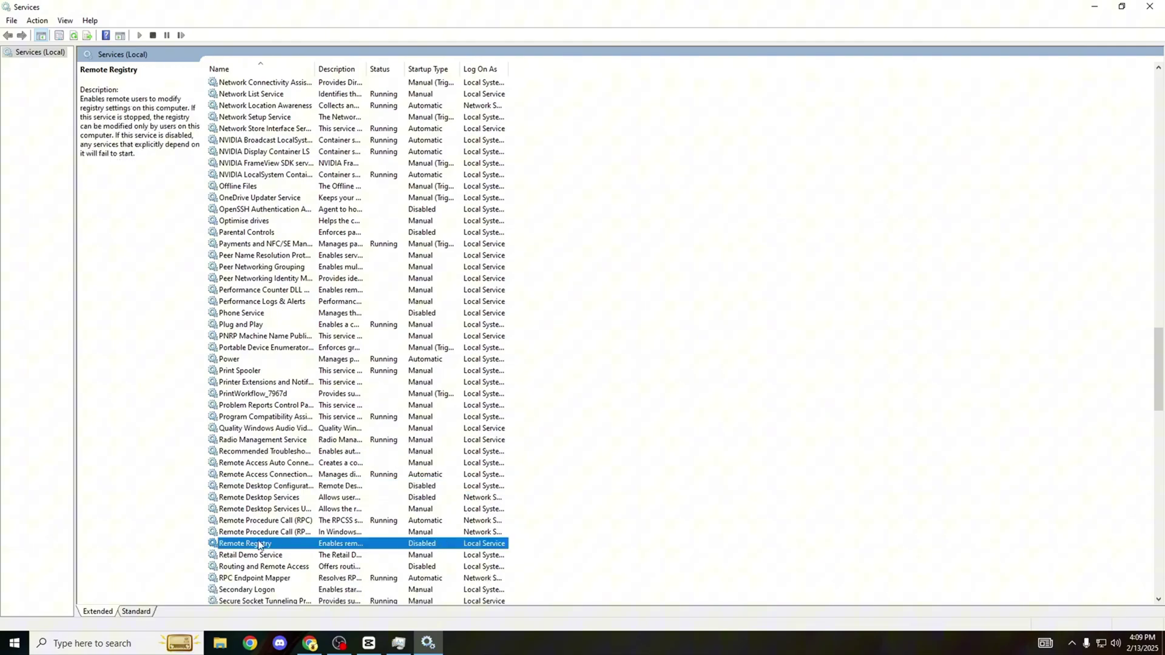
pyautogui.scroll(-2, 405, 499)
pyautogui.scroll(-2, 411, 529)
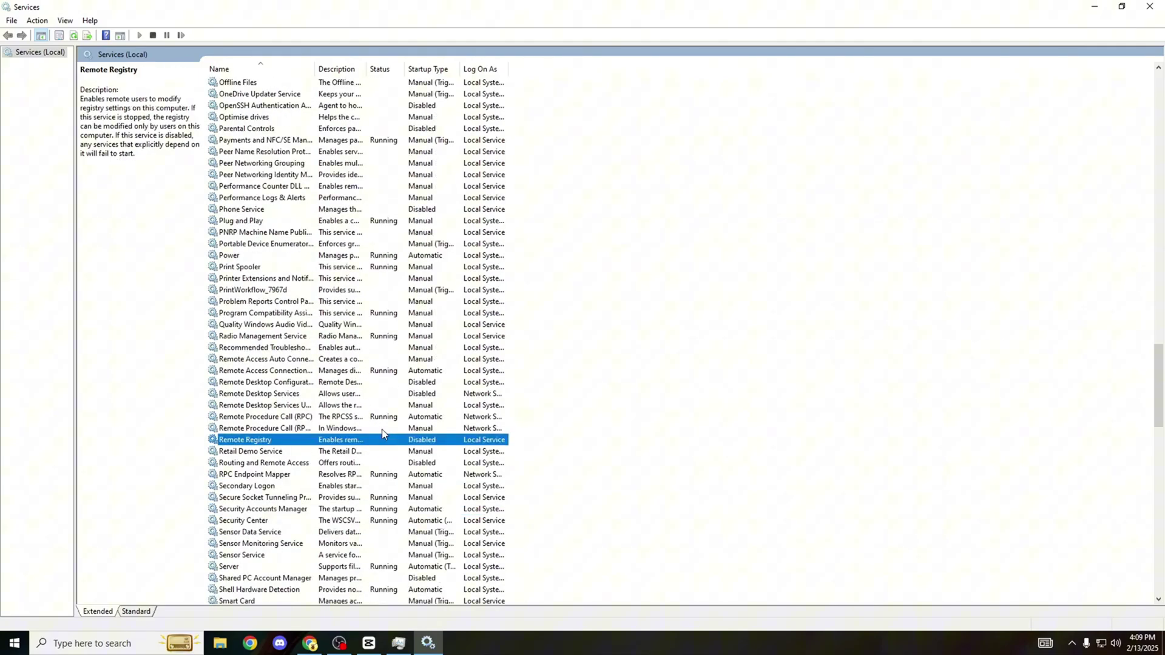
pyautogui.click(231, 543)
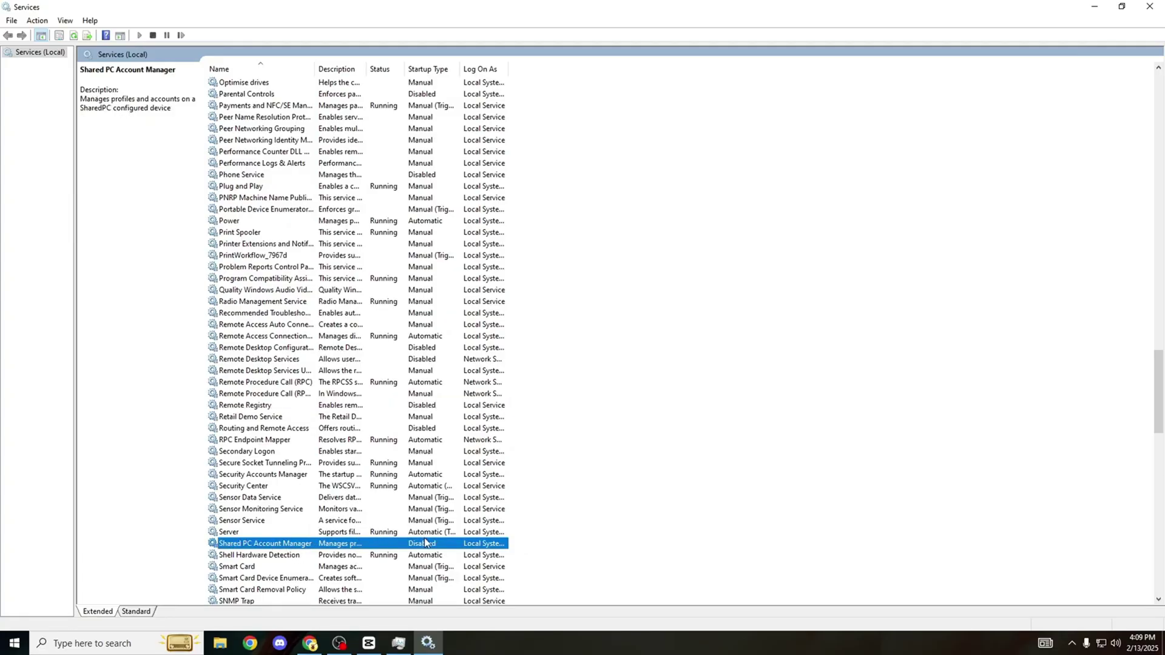
pyautogui.scroll(-2, 443, 516)
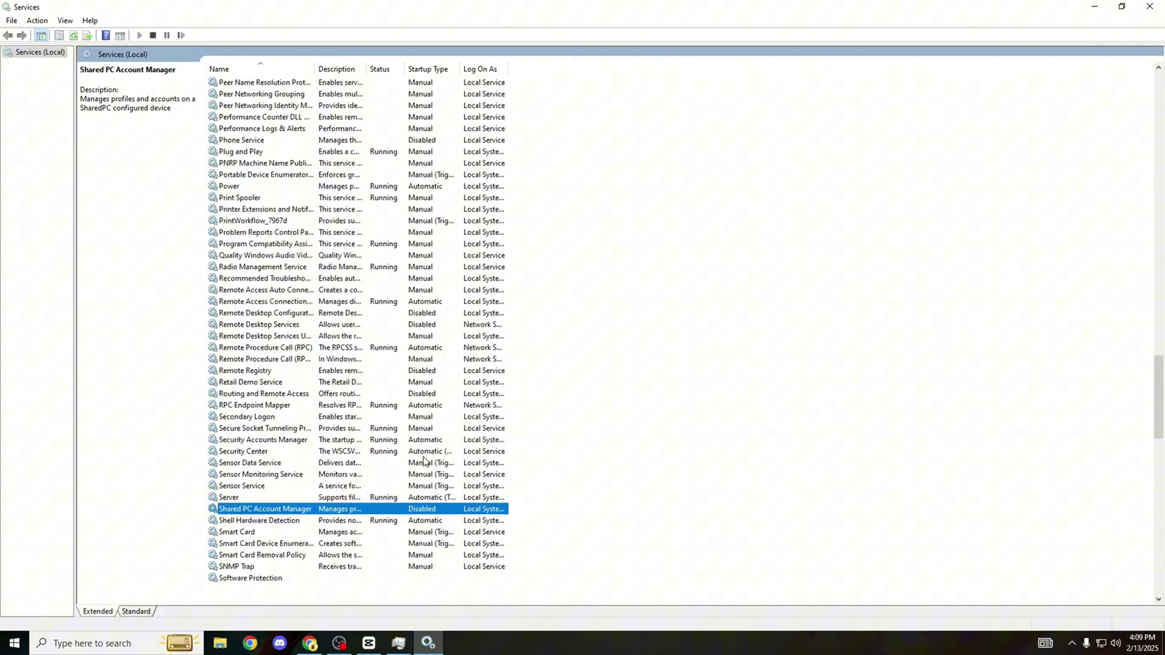
pyautogui.scroll(-1, 398, 465)
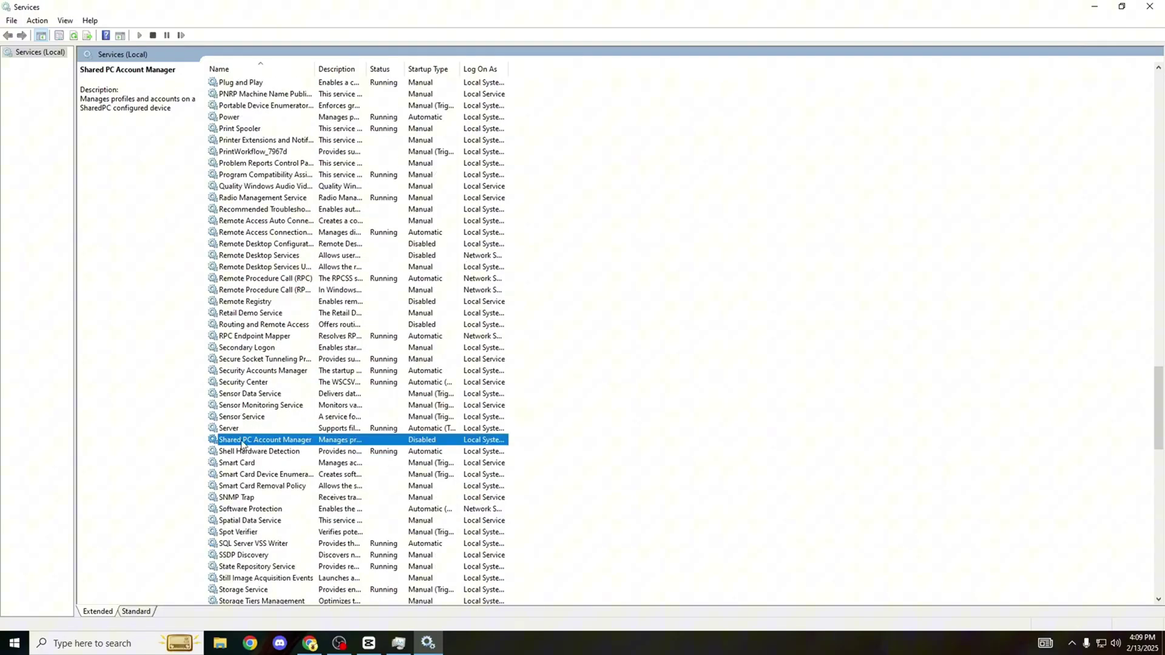
pyautogui.scroll(-1, 267, 449)
pyautogui.scroll(-3, 425, 424)
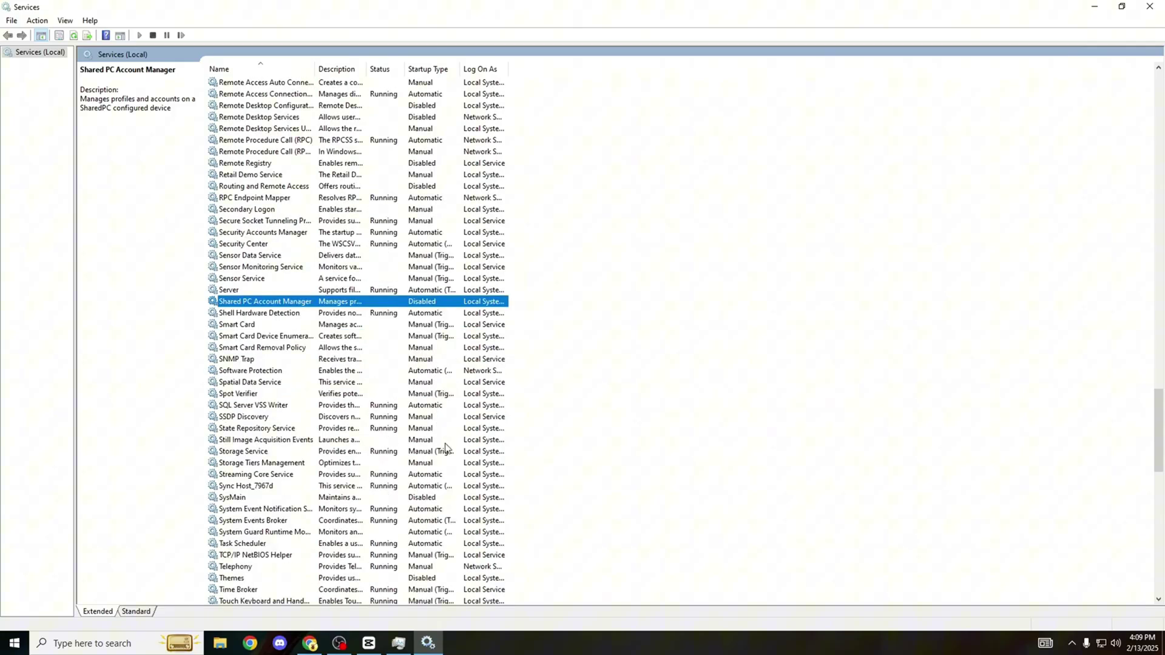
pyautogui.click(336, 499)
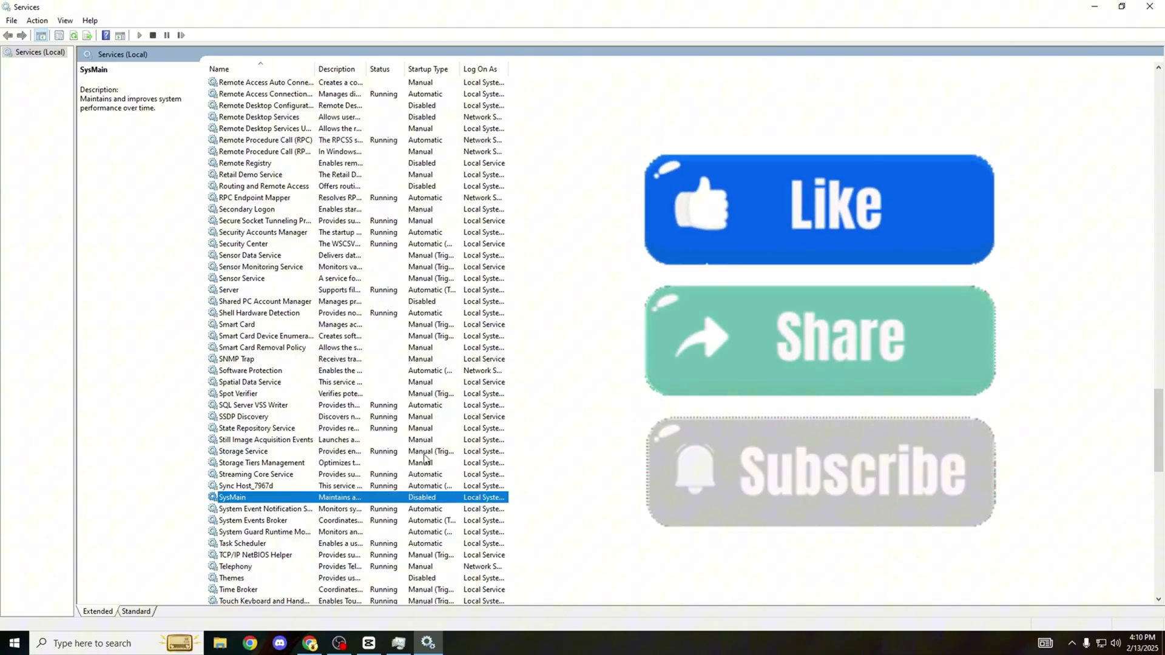
pyautogui.click(420, 578)
pyautogui.scroll(-1, 355, 395)
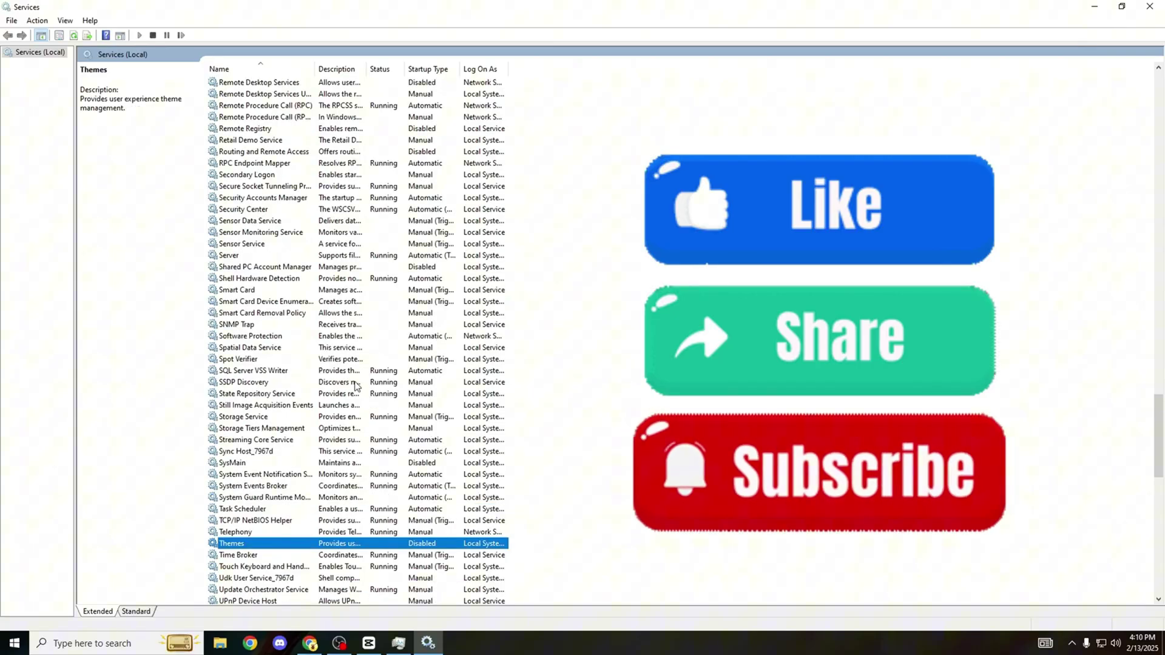
pyautogui.scroll(-4, 355, 395)
pyautogui.click(404, 498)
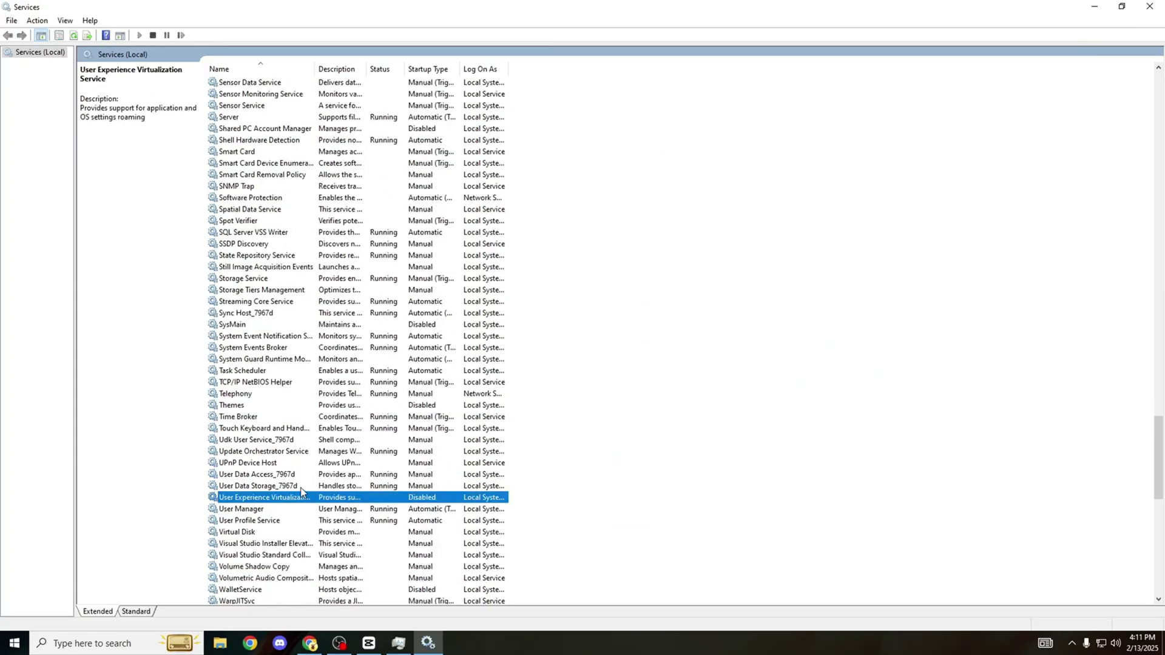
pyautogui.scroll(-2, 454, 425)
pyautogui.click(425, 521)
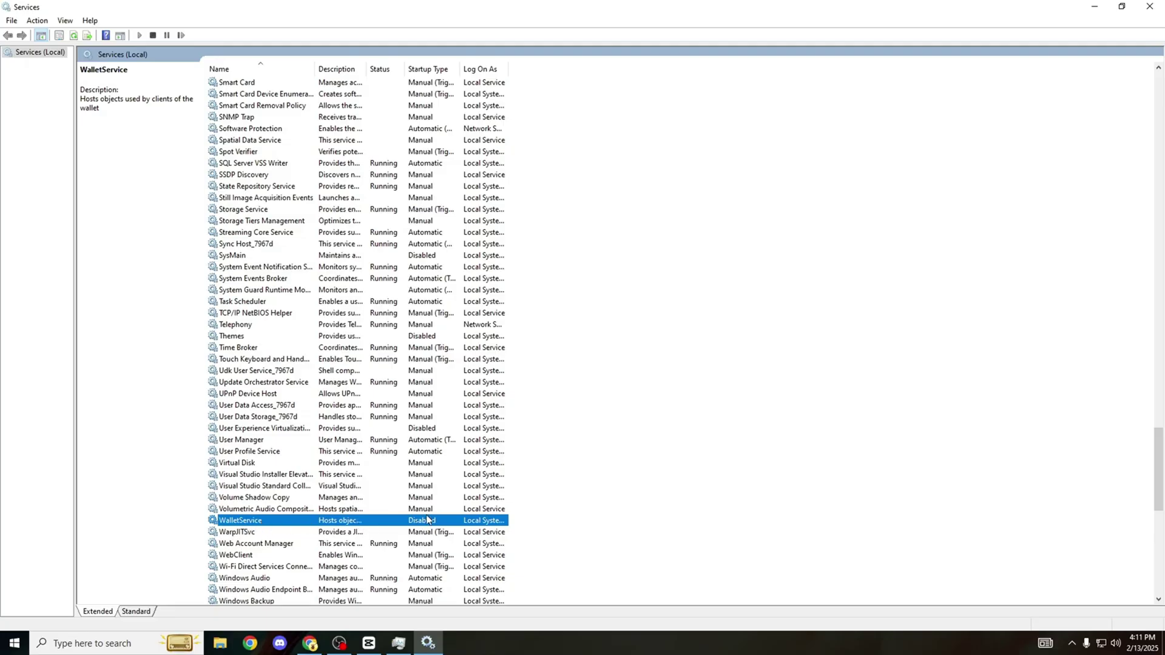
pyautogui.scroll(-2, 422, 517)
pyautogui.click(307, 544)
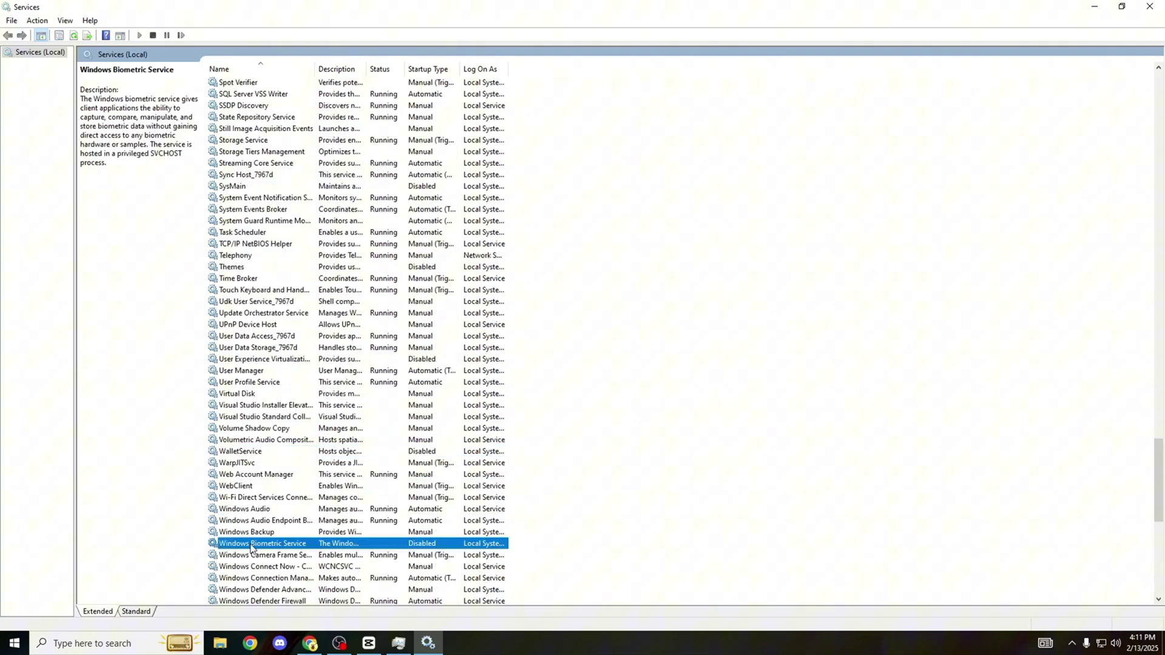
pyautogui.scroll(-2, 391, 409)
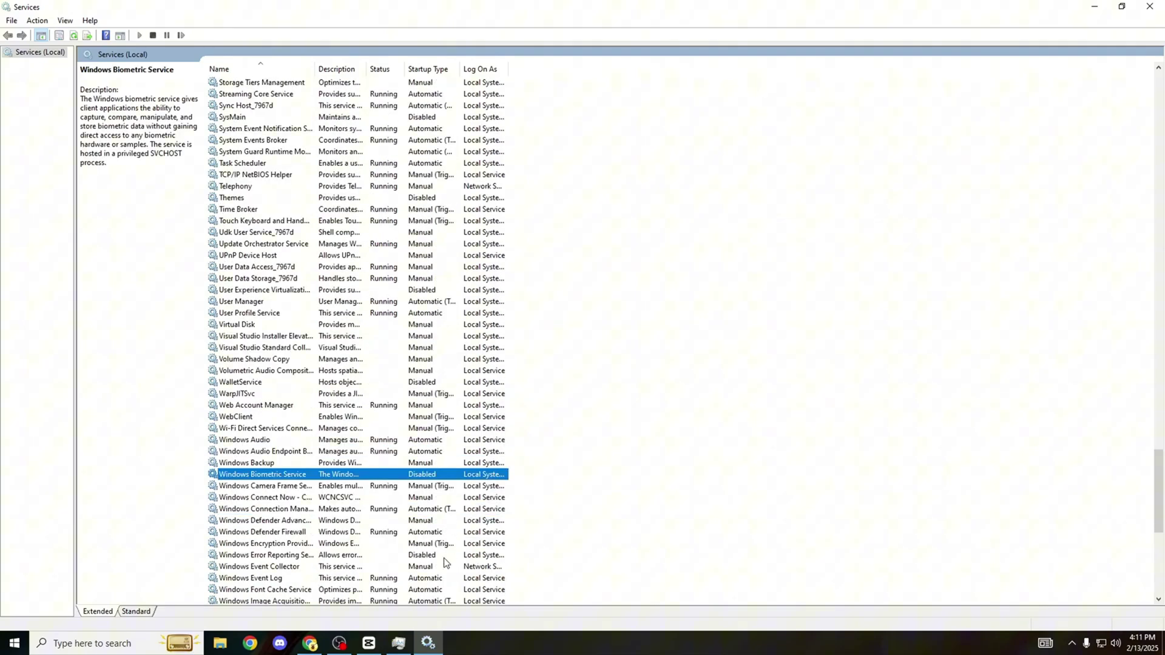
pyautogui.click(427, 557)
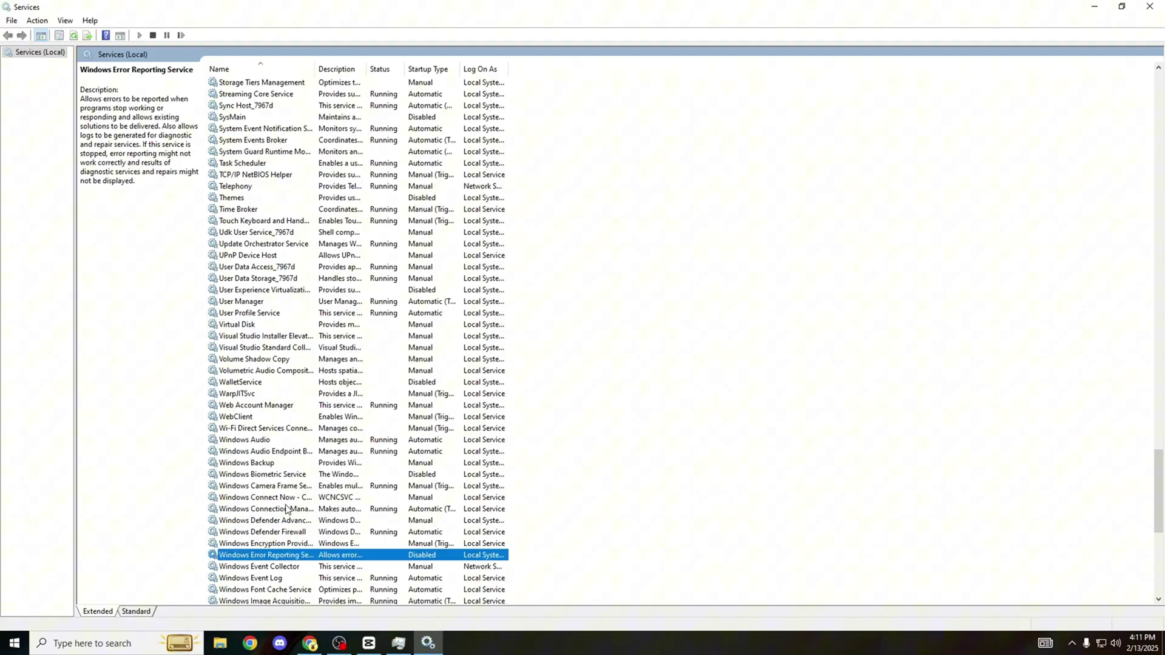
pyautogui.scroll(-1, 367, 512)
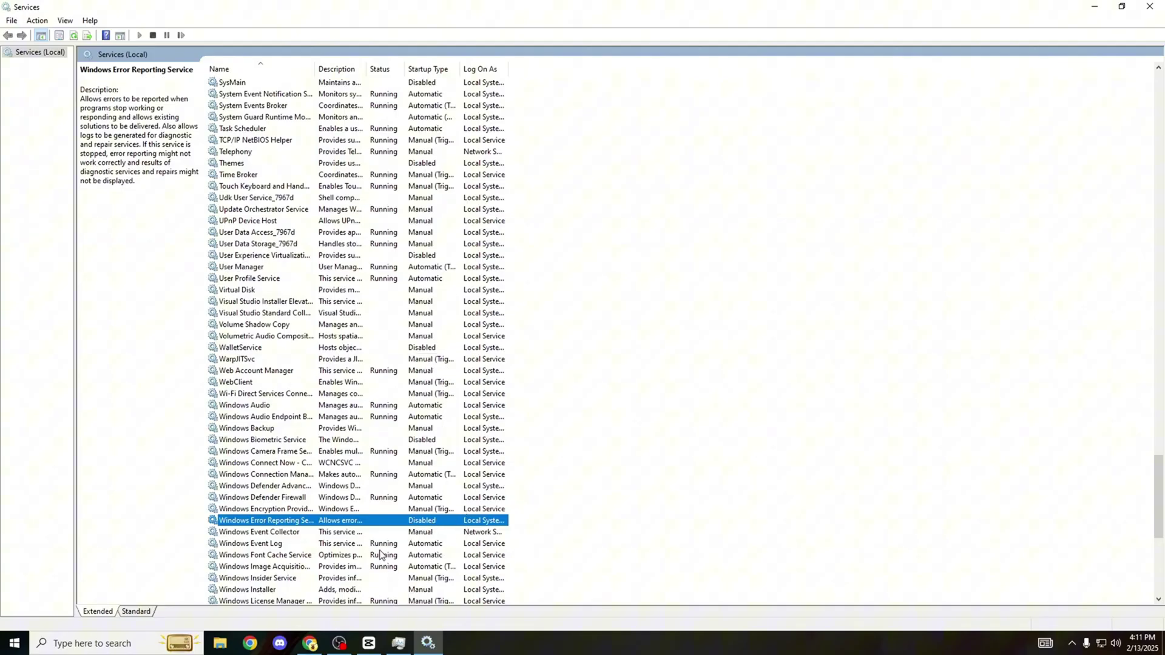
pyautogui.scroll(-2, 392, 533)
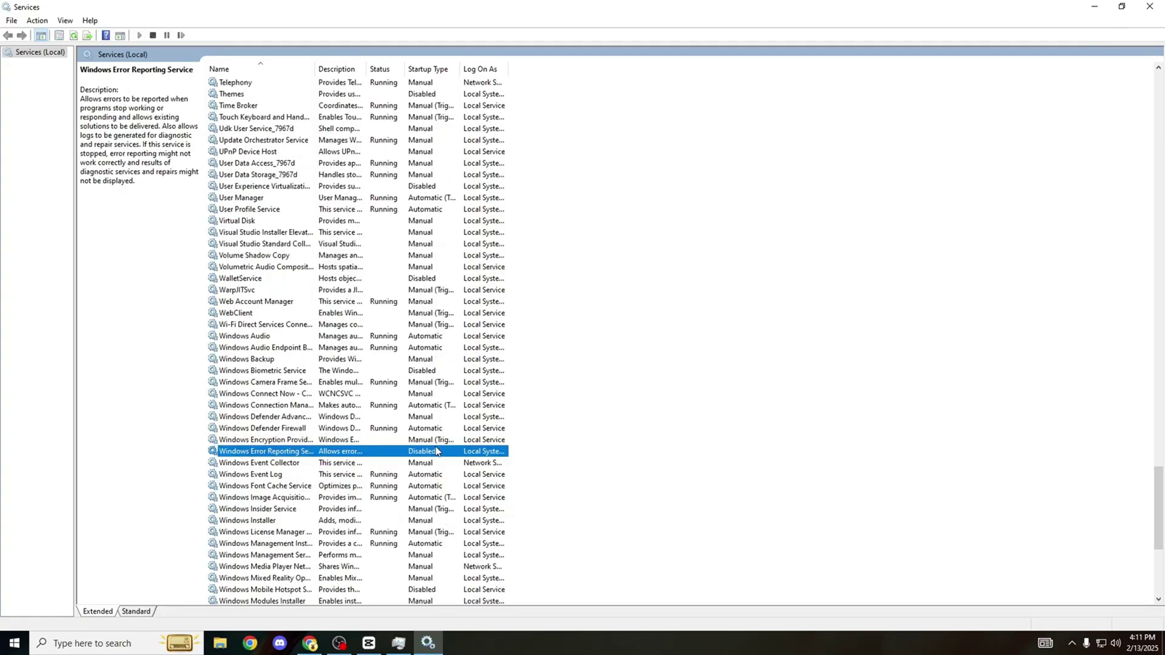
pyautogui.scroll(-1, 435, 451)
pyautogui.click(435, 558)
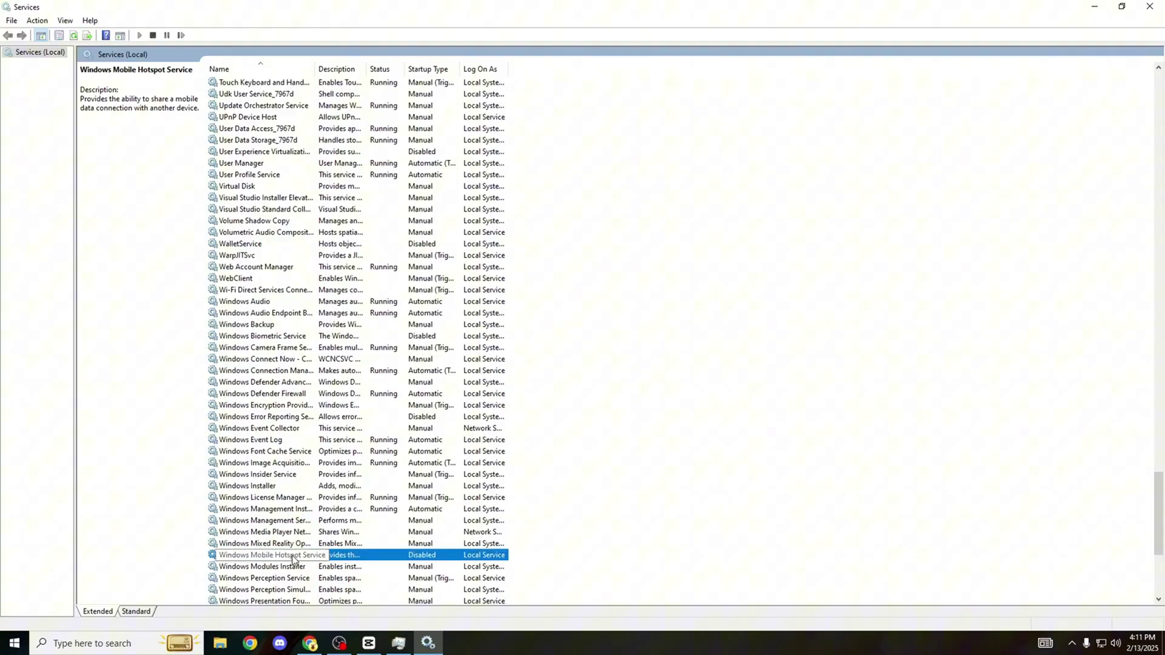
# Step: Confirm the Windows Mobile Hotspot service's startup type stays Disabled in its properties
pyautogui.rightClick(393, 555)
pyautogui.click(406, 531)
pyautogui.click(564, 308)
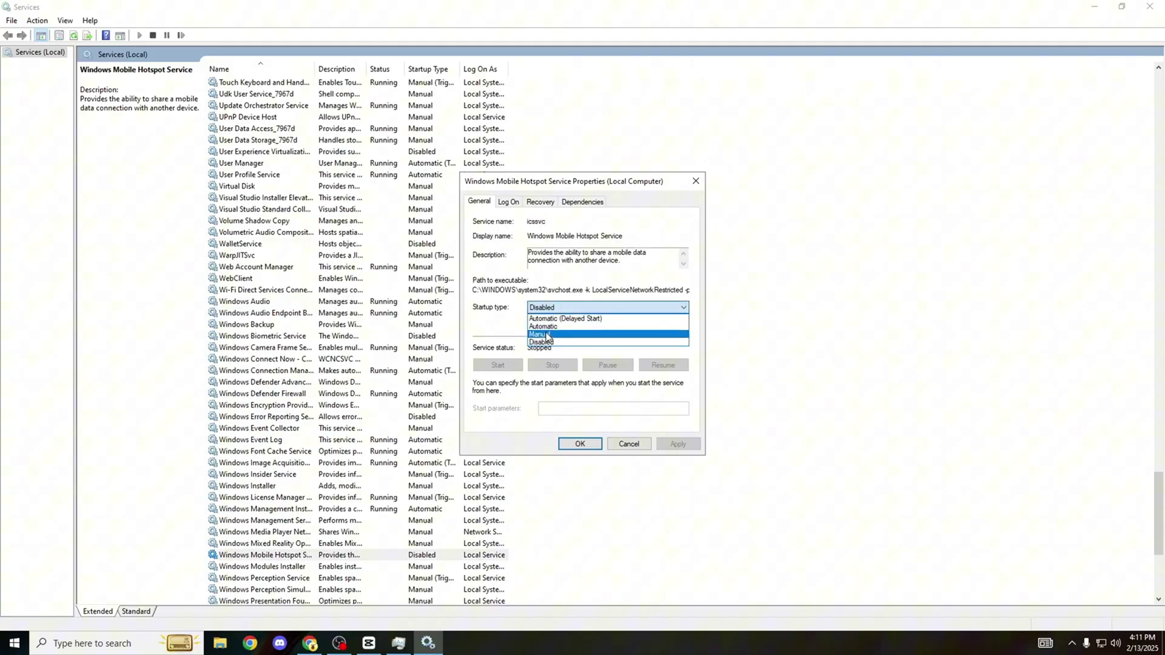
pyautogui.click(695, 181)
pyautogui.click(696, 181)
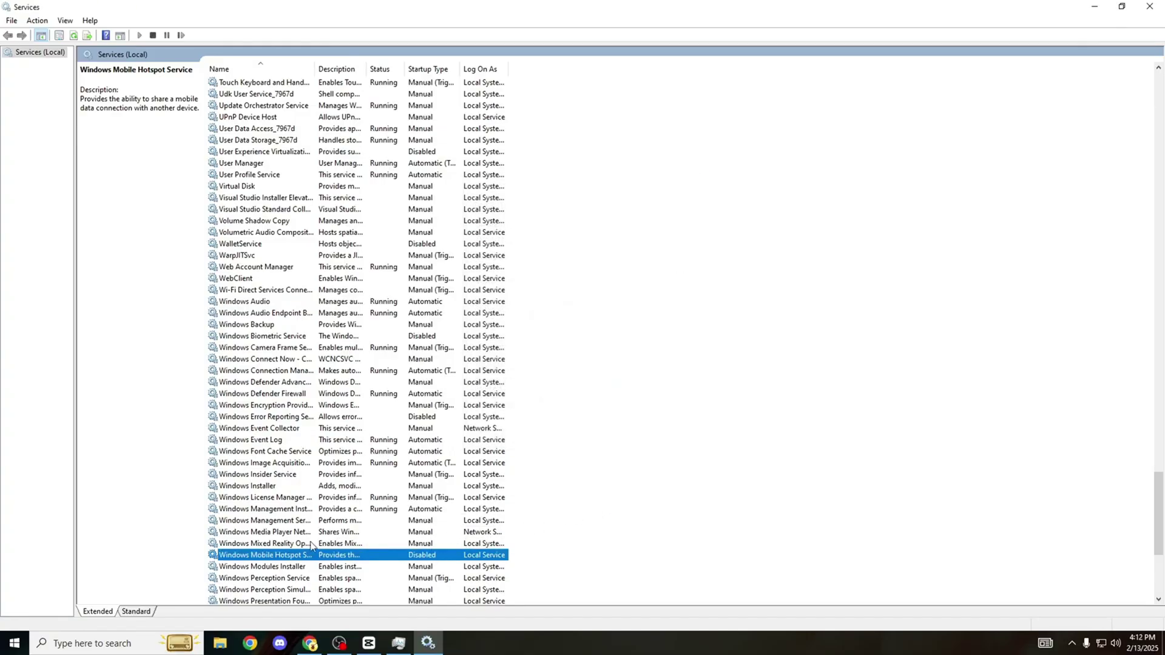
# Step: Check Windows Search, Work Folders and the Xbox Accessory Management, Live Auth and Game Save services read Disabled
pyautogui.scroll(-4, 317, 553)
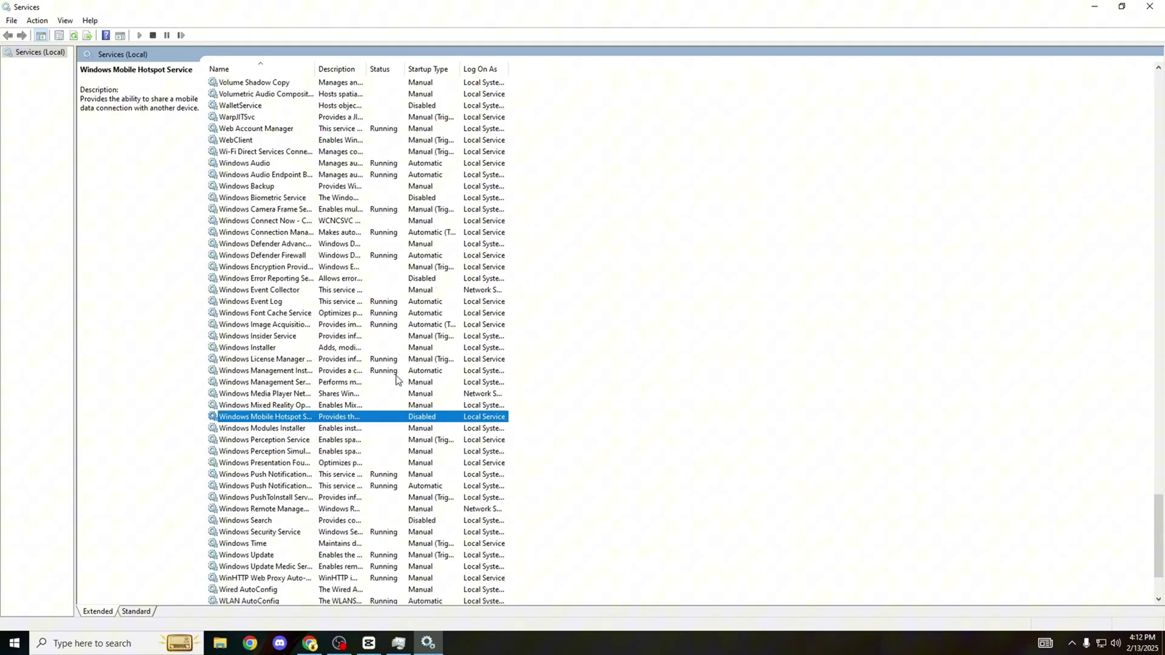
pyautogui.click(362, 521)
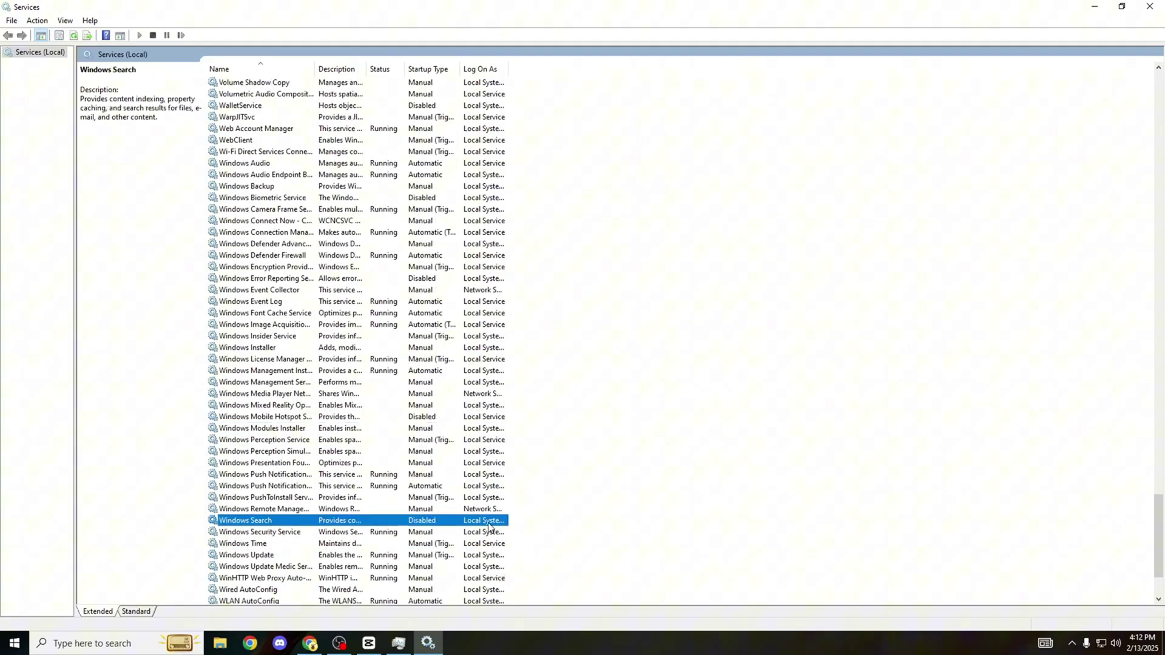
pyautogui.scroll(-1, 481, 482)
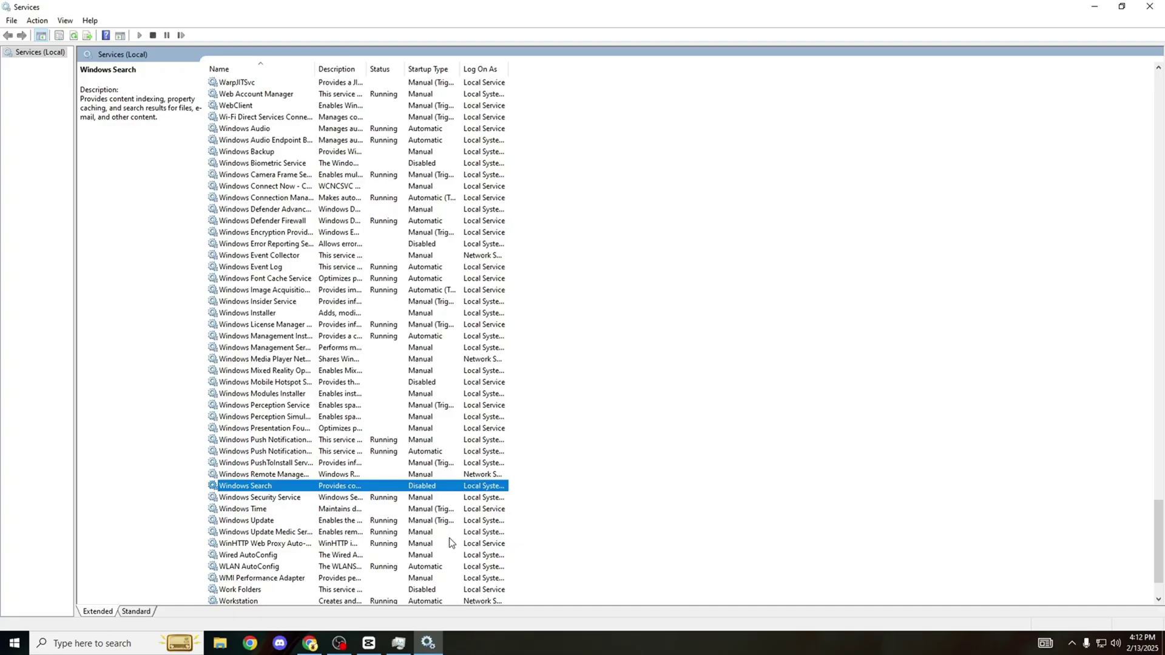
pyautogui.click(425, 592)
pyautogui.scroll(-2, 283, 575)
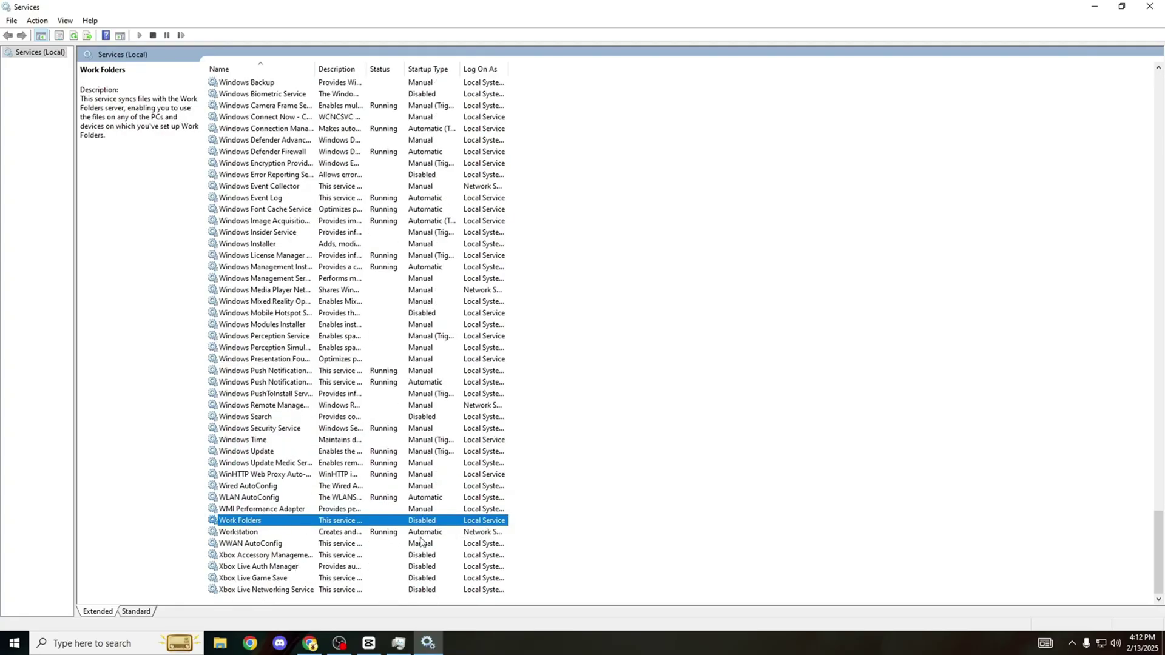
pyautogui.click(452, 555)
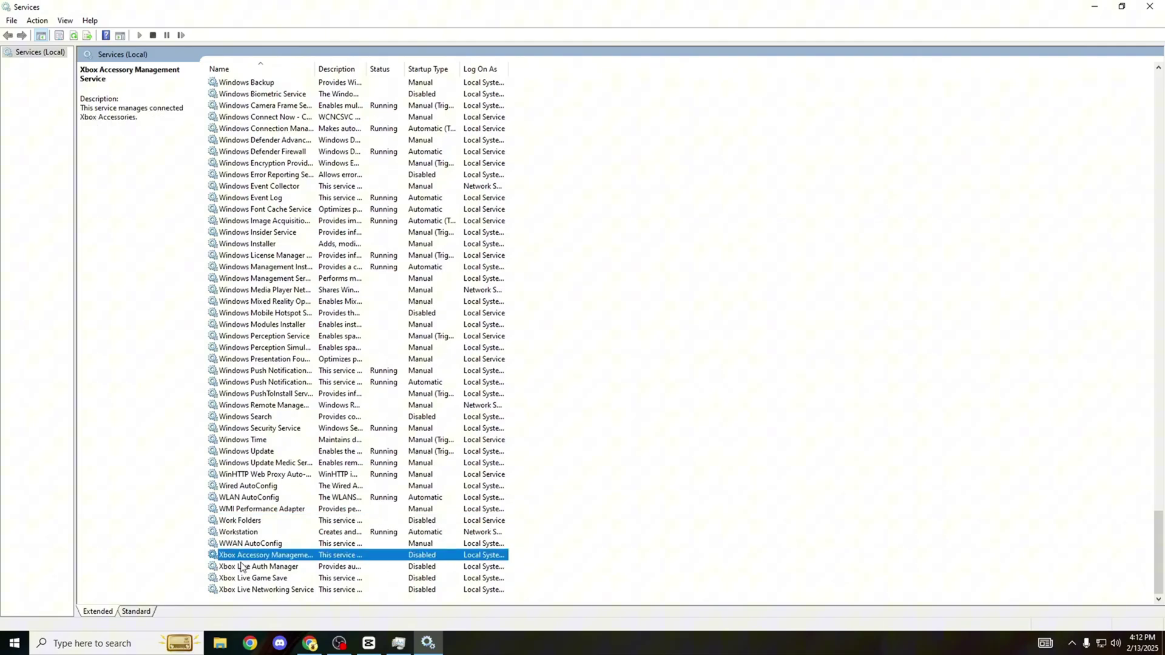
pyautogui.click(274, 567)
pyautogui.click(266, 579)
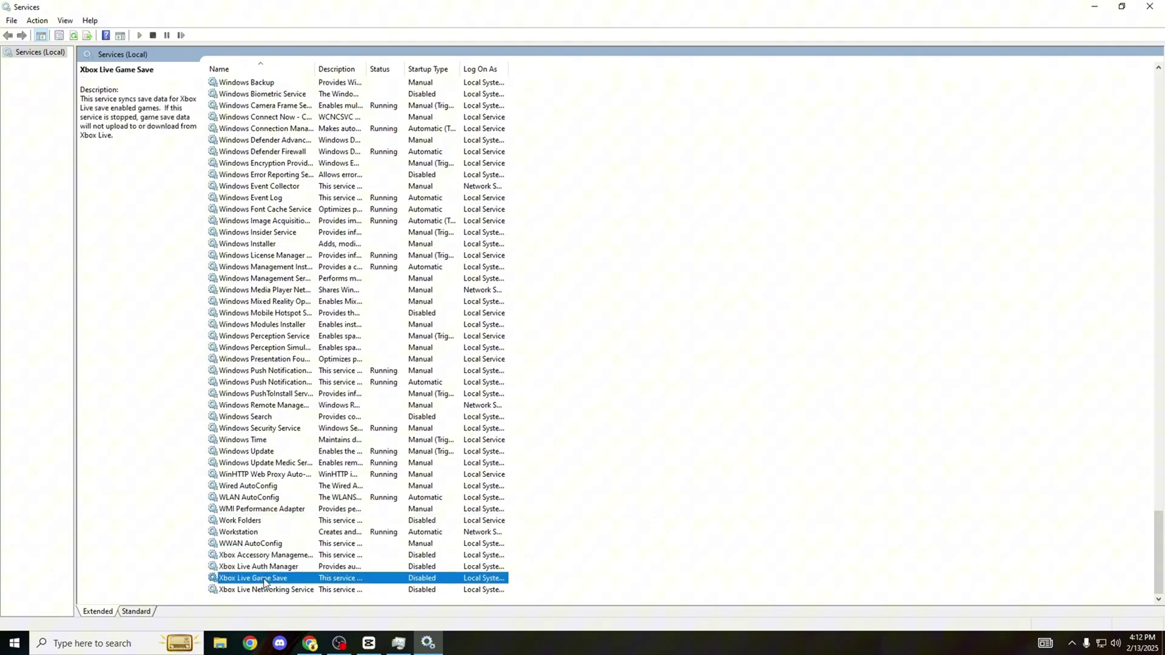
pyautogui.click(412, 555)
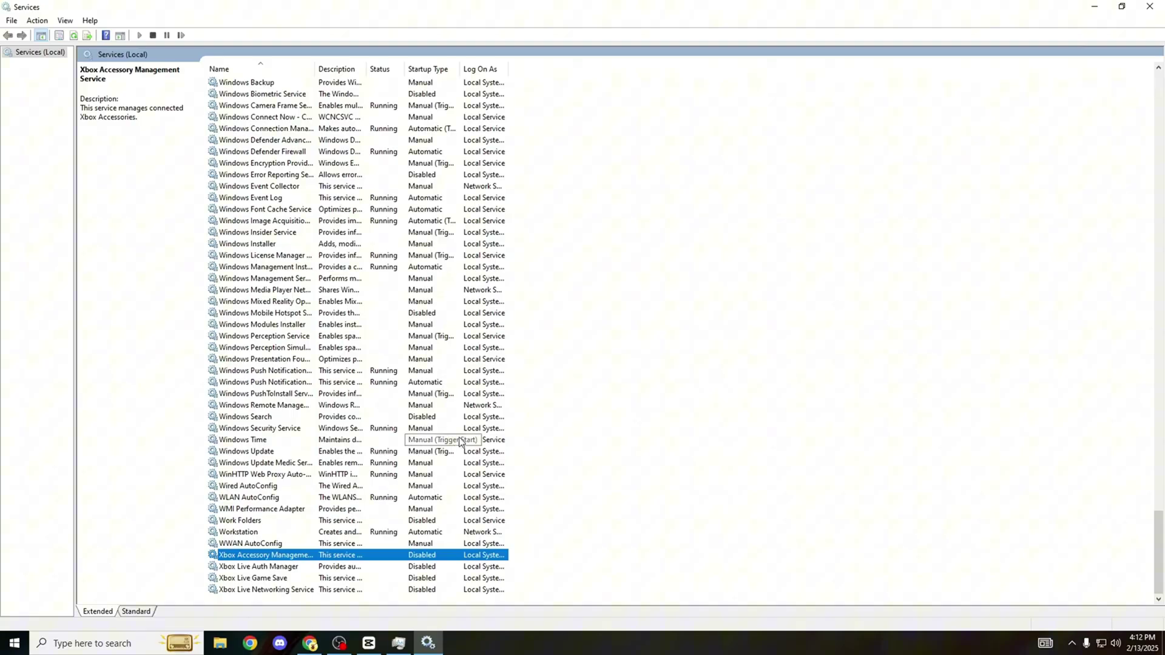
# Step: Close the Services console window, then close Task Manager
pyautogui.scroll(14, 436, 430)
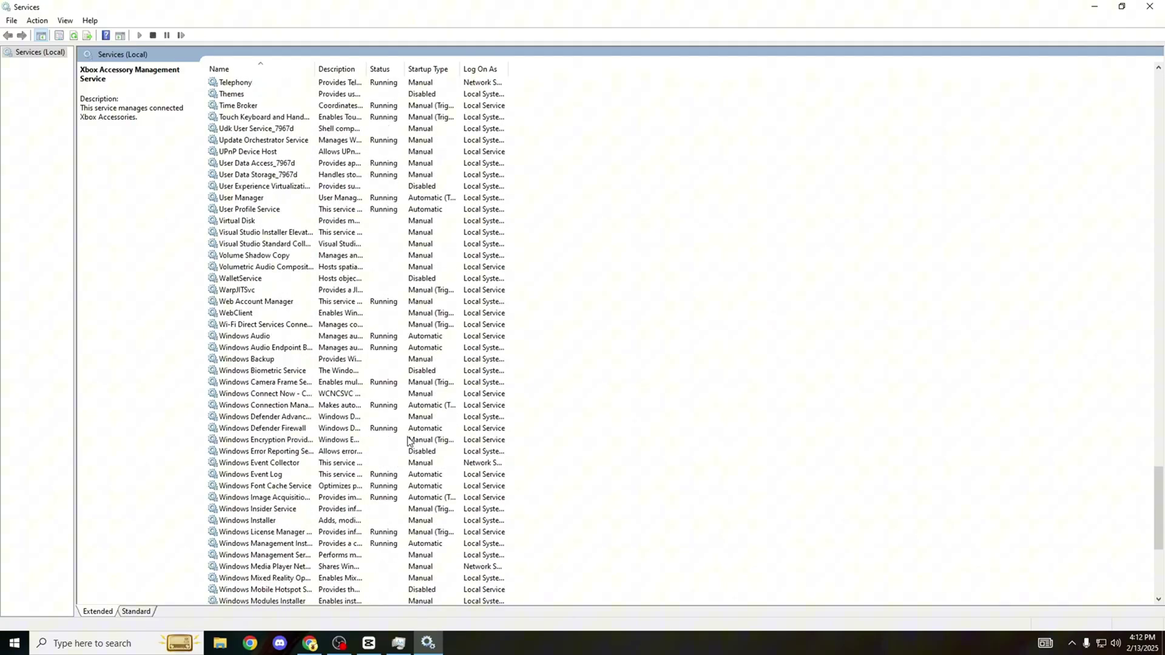
pyautogui.click(1149, 7)
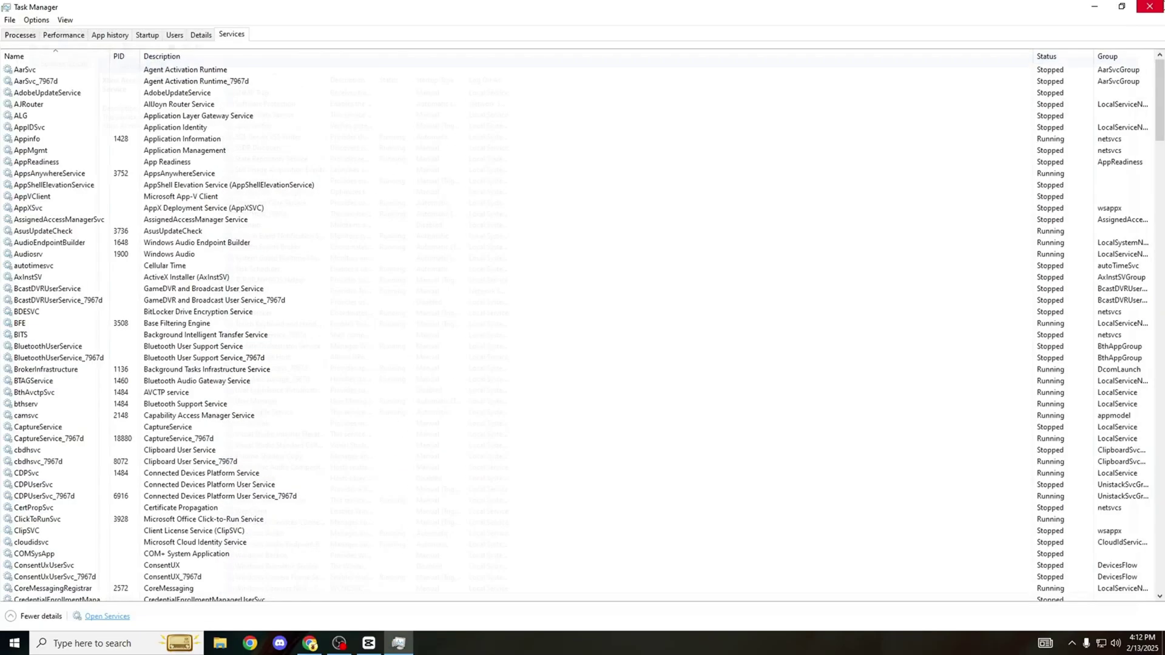
pyautogui.click(1149, 6)
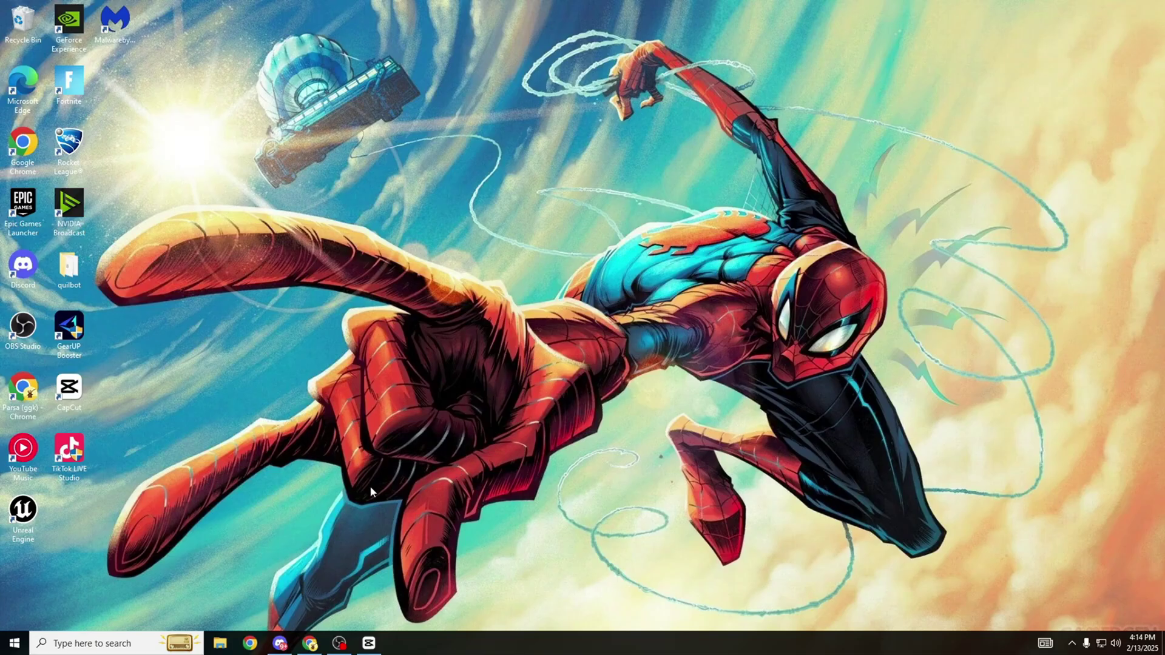
# Step: Bring up Discord's announcements post and select the 'netsh int tcp set heuristics disabled' line
pyautogui.click(288, 642)
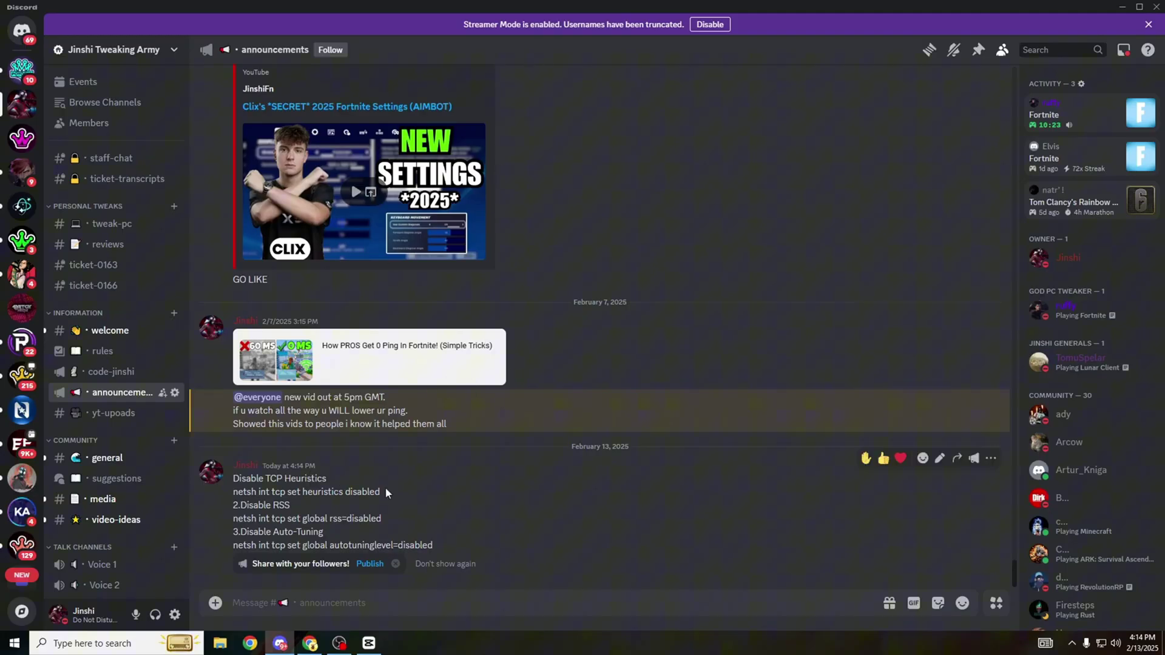
pyautogui.moveTo(385, 491); pyautogui.dragTo(322, 490)
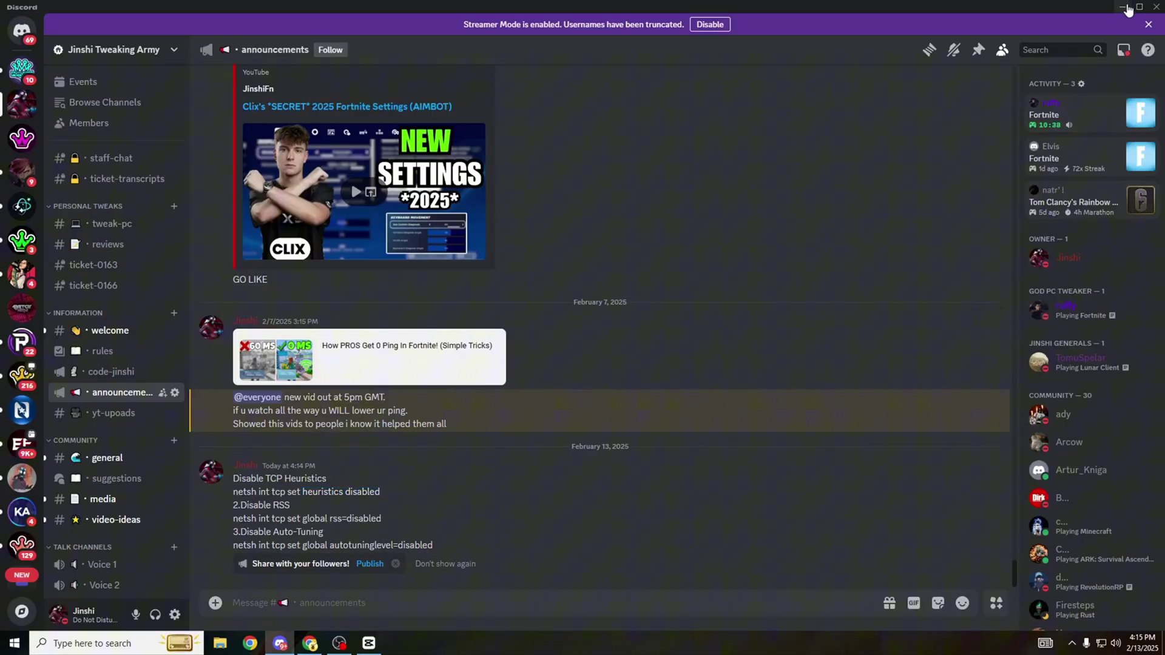
# Step: Launch Command Prompt as administrator and run the pasted 'netsh int tcp set heuristics disabled' command
pyautogui.click(1124, 11)
pyautogui.click(73, 643)
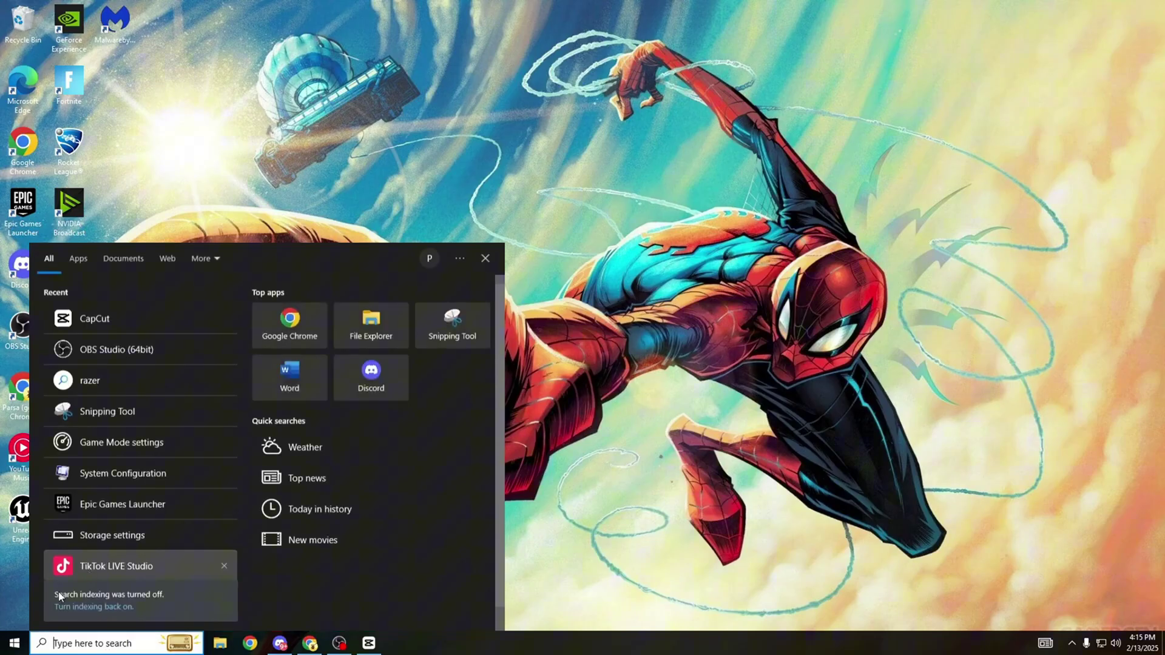
pyautogui.write('cmd')
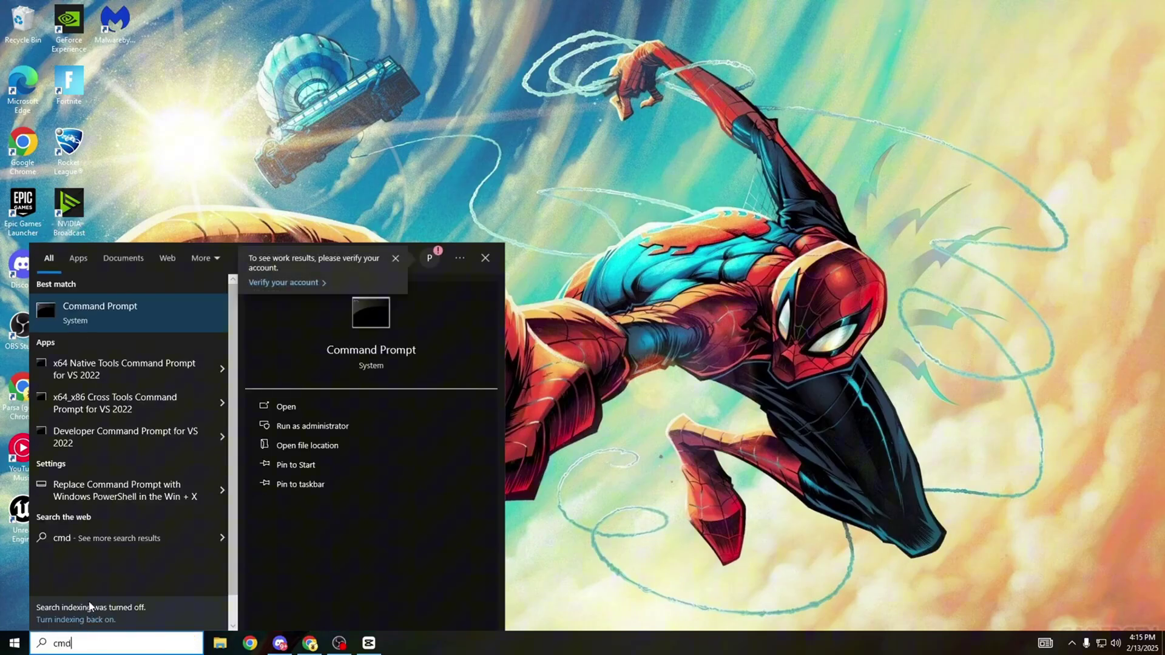
pyautogui.click(332, 427)
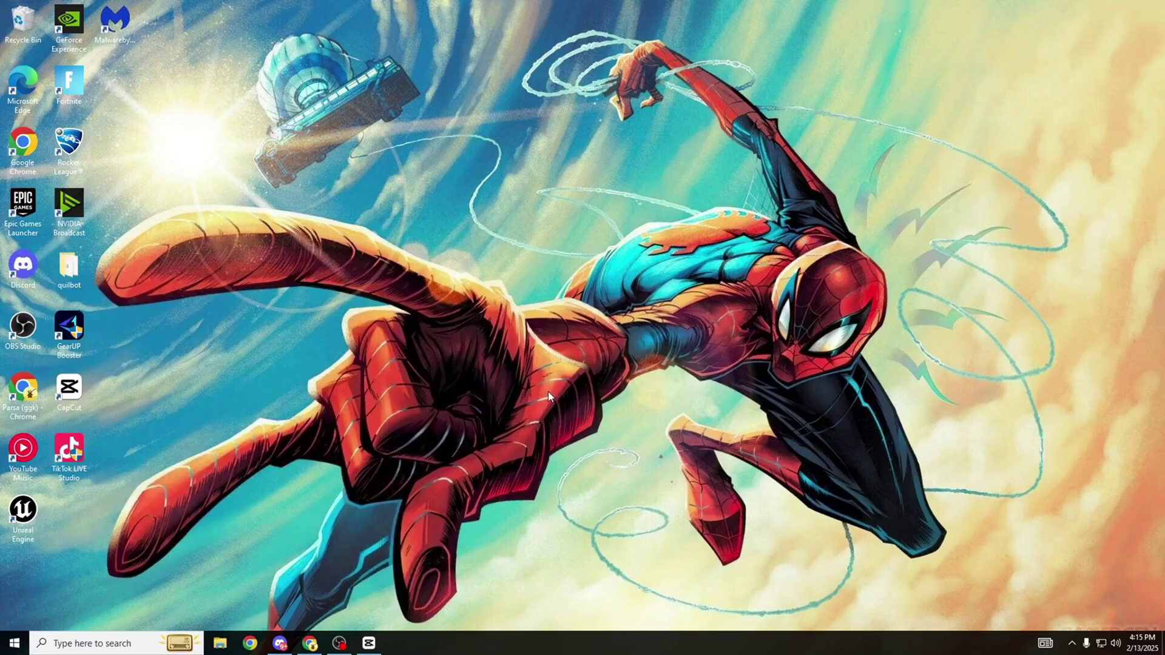
pyautogui.moveTo(428, 95); pyautogui.dragTo(795, 200)
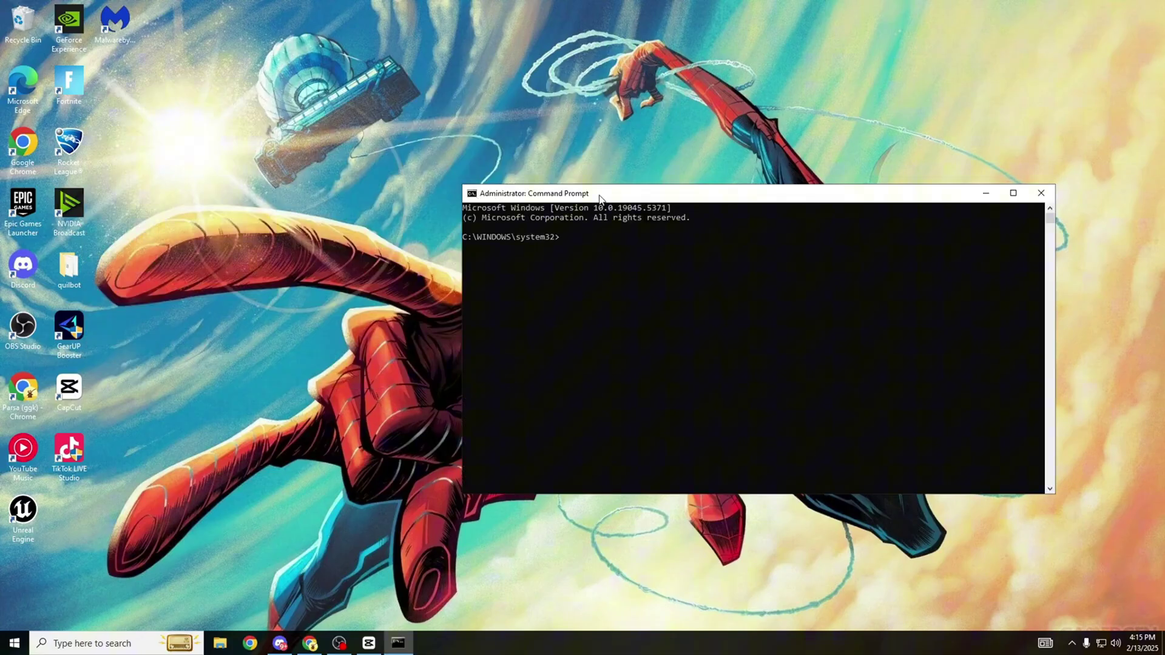
pyautogui.write('netsh int tcp set heuristics disabled')
pyautogui.press('Return')
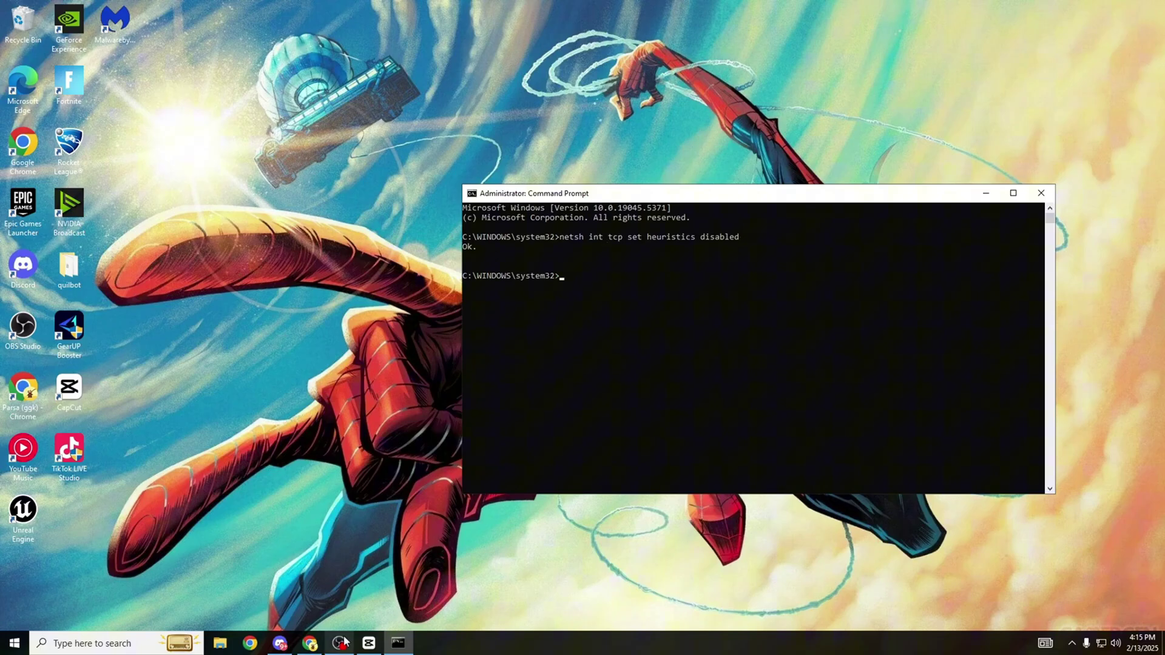
# Step: Copy the RSS disable command from Discord and run it in the Command Prompt
pyautogui.rightClick(603, 641)
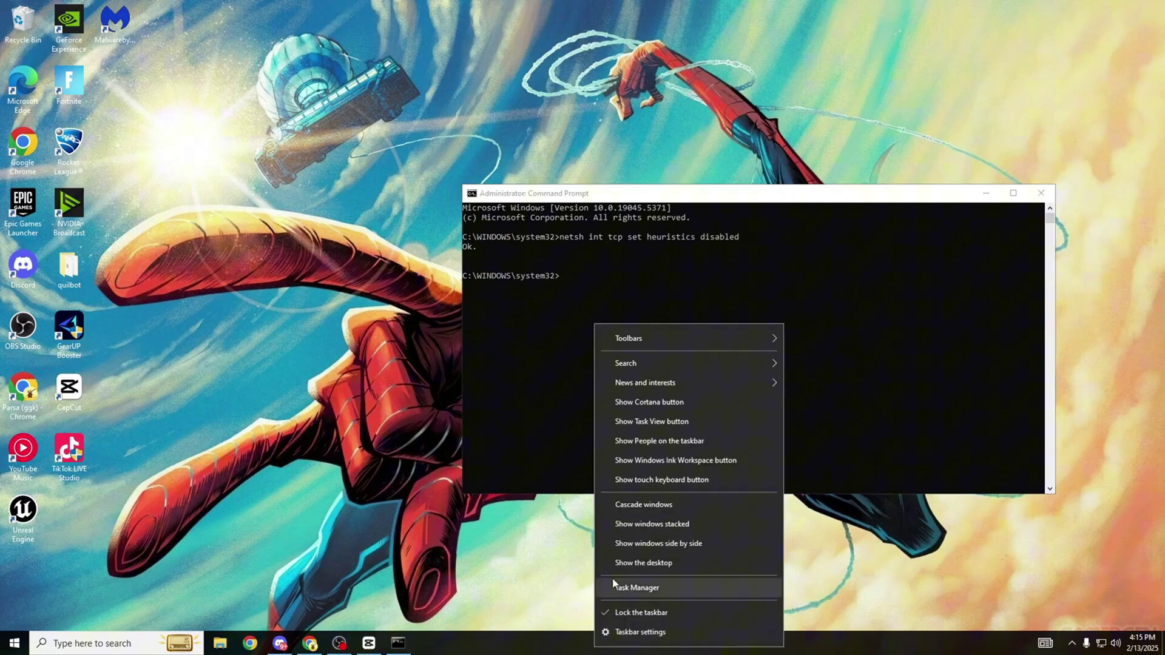
pyautogui.click(479, 250)
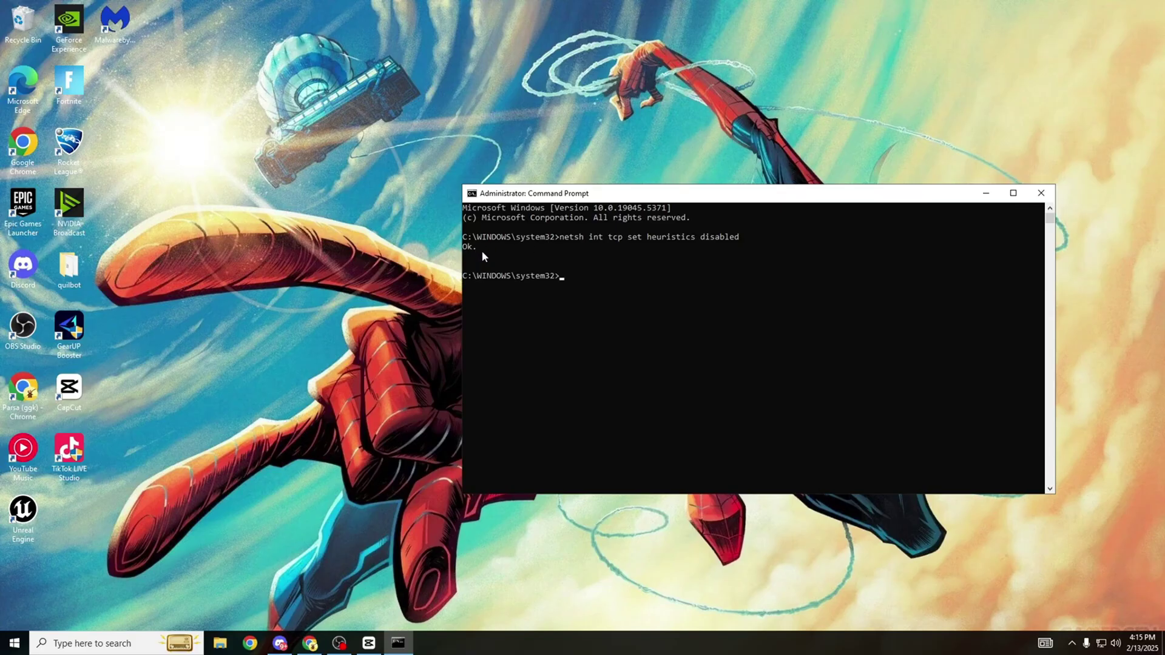
pyautogui.click(280, 643)
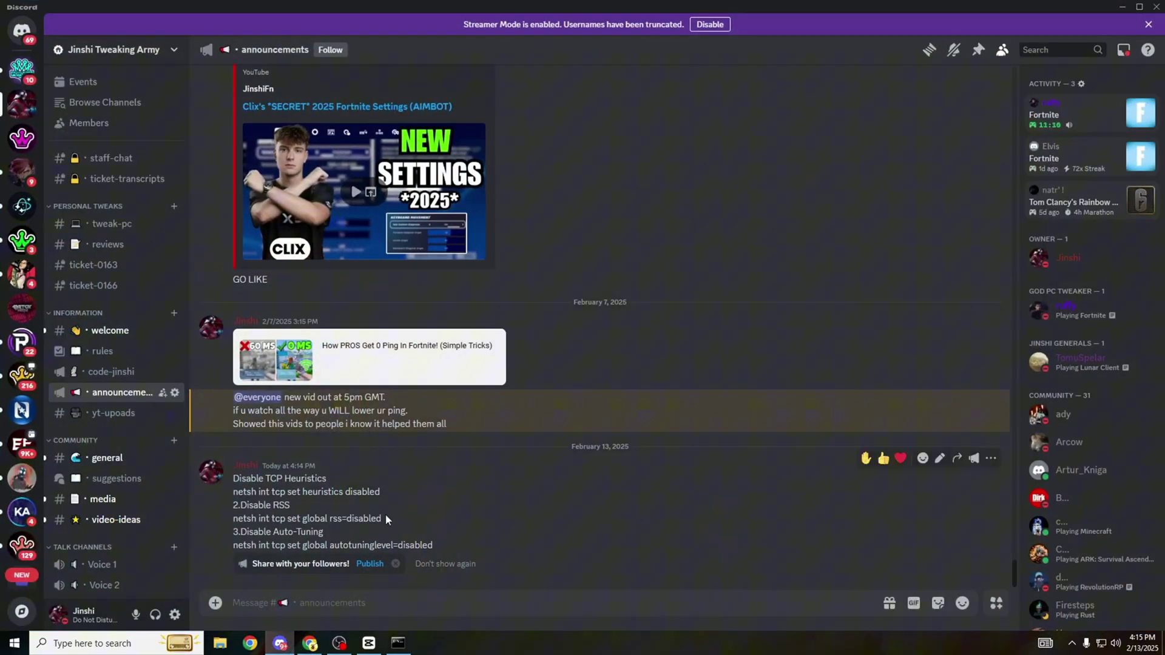
pyautogui.moveTo(384, 519); pyautogui.dragTo(231, 520)
pyautogui.hotkey('ctrl', 'c')
pyautogui.click(1123, 7)
pyautogui.hotkey('ctrl', 'v')
pyautogui.press('Return')
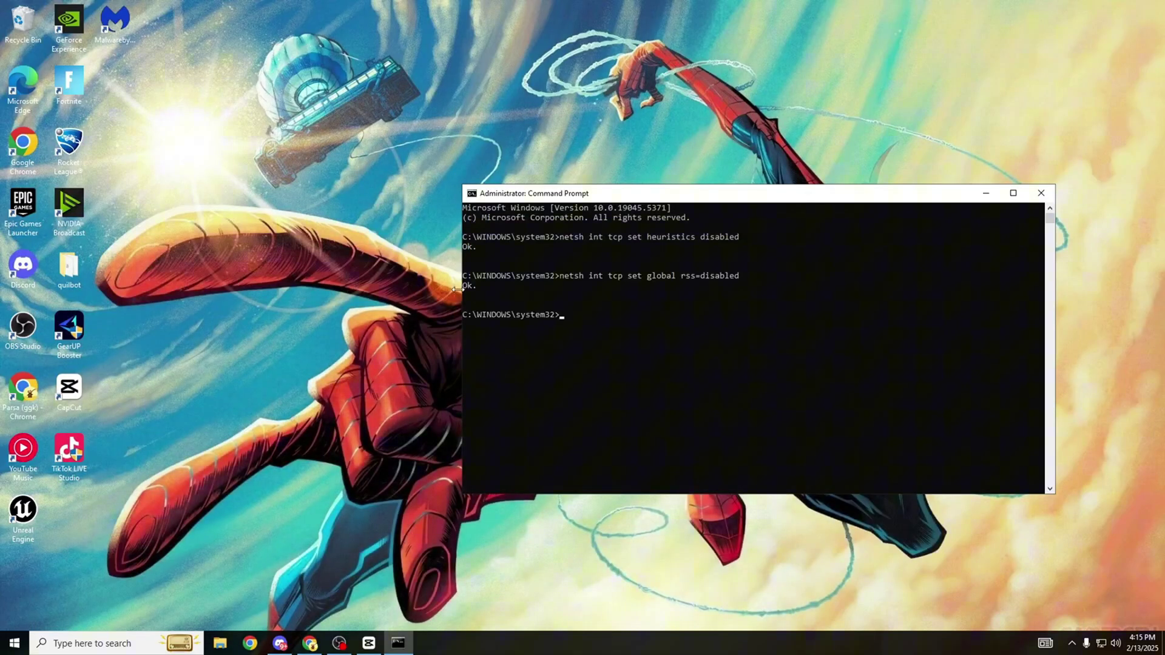
# Step: Copy the autotuninglevel disable command from Discord and run it in the Command Prompt
pyautogui.click(279, 643)
pyautogui.moveTo(440, 551); pyautogui.dragTo(233, 548)
pyautogui.hotkey('ctrl', 'c')
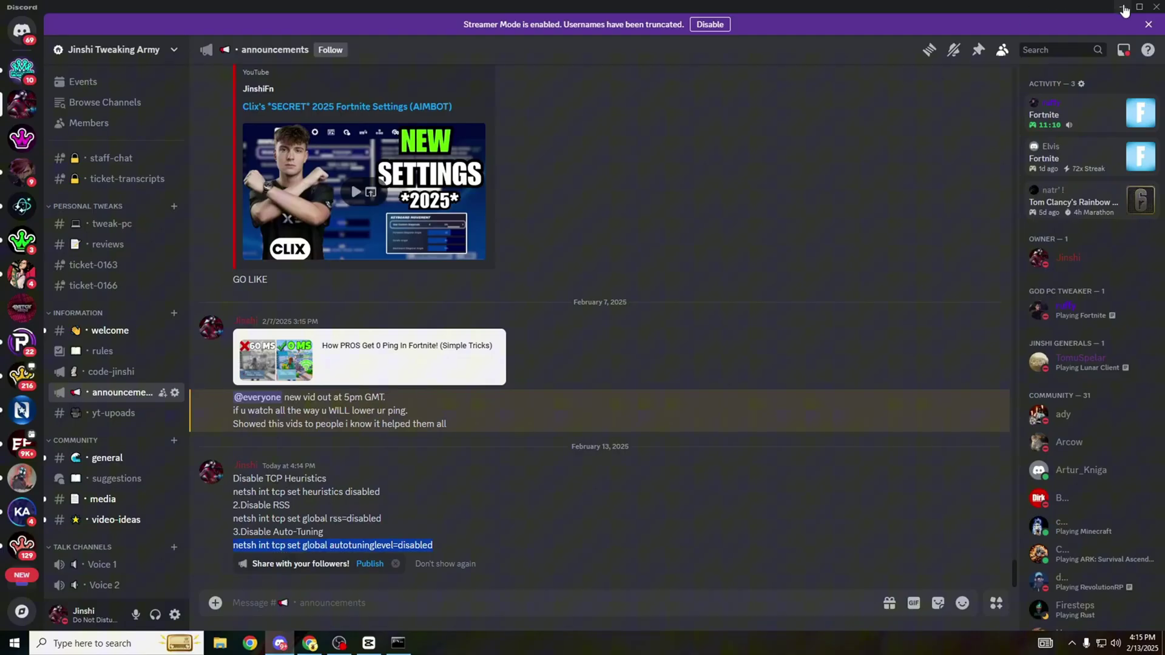
pyautogui.click(1122, 6)
pyautogui.hotkey('ctrl', 'v')
pyautogui.press('Return')
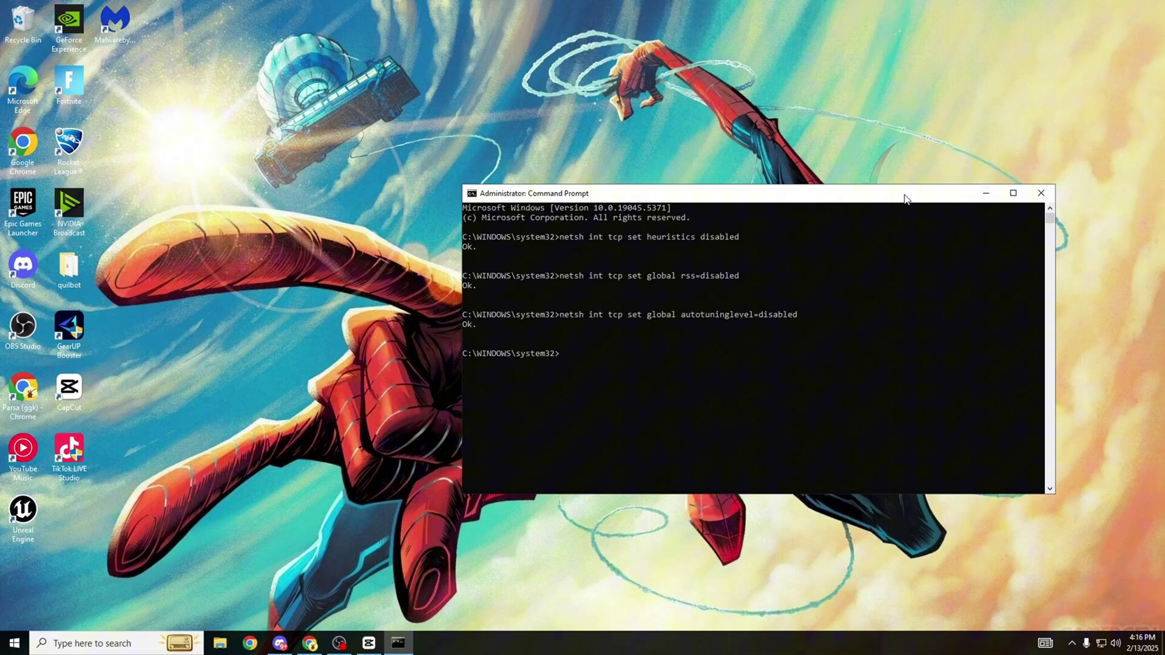
# Step: Close Command Prompt, check CPU in Task Manager (about 23%, 136 processes), then close Task Manager
pyautogui.moveTo(911, 196); pyautogui.dragTo(825, 166)
pyautogui.click(957, 165)
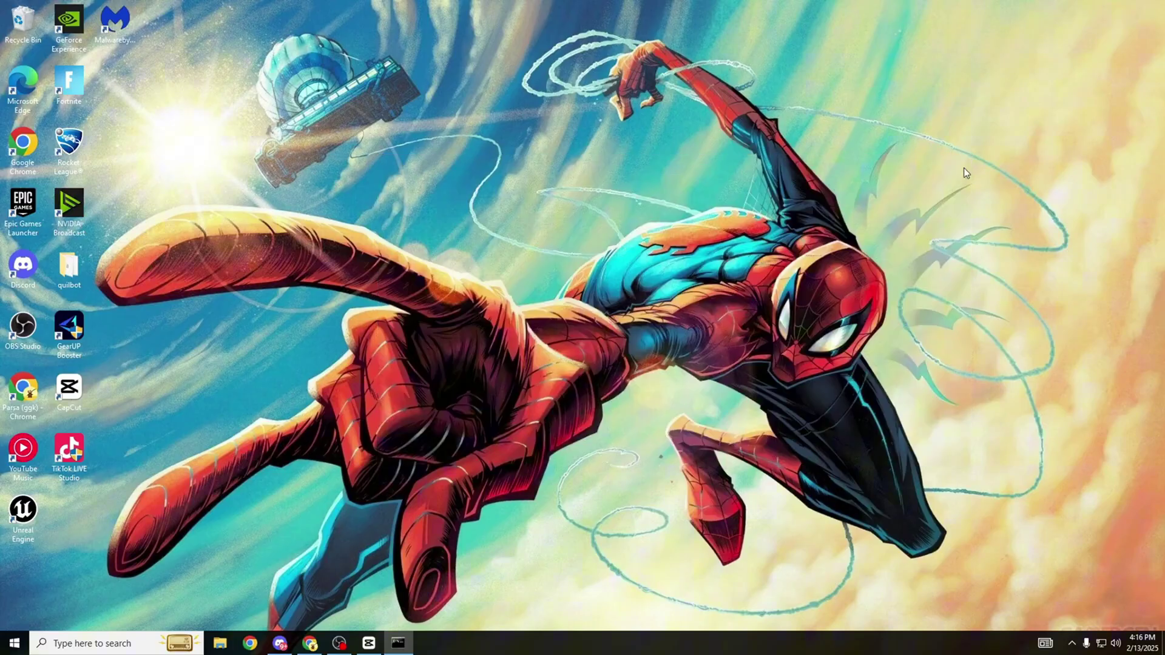
pyautogui.rightClick(551, 643)
pyautogui.click(598, 591)
pyautogui.click(475, 243)
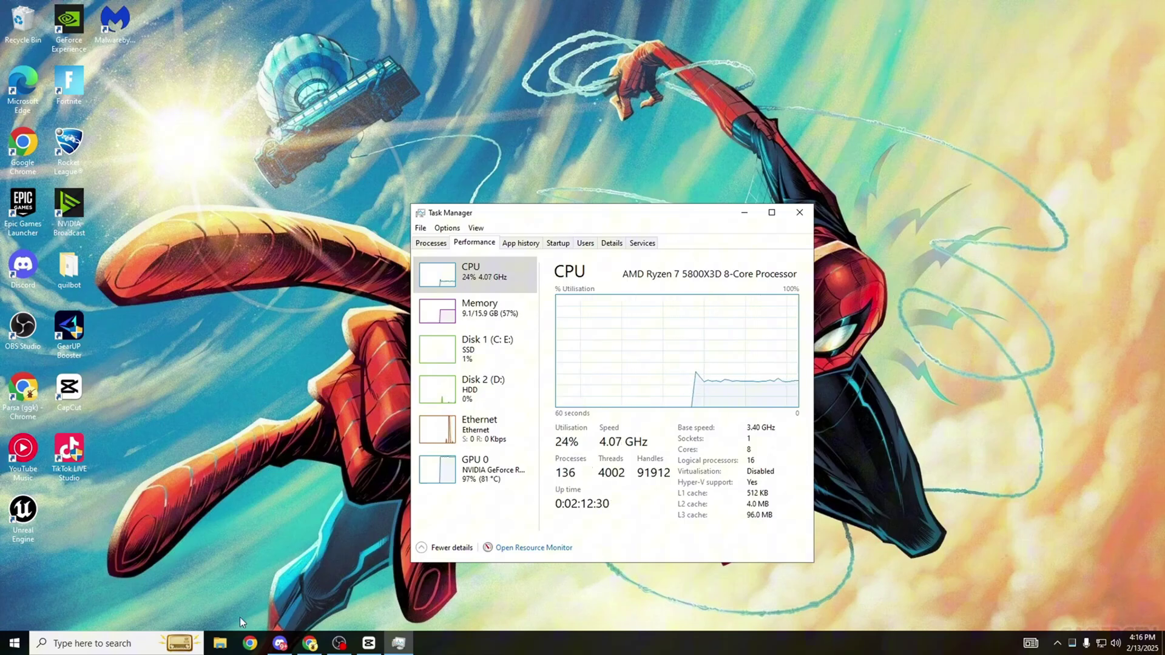
pyautogui.click(800, 212)
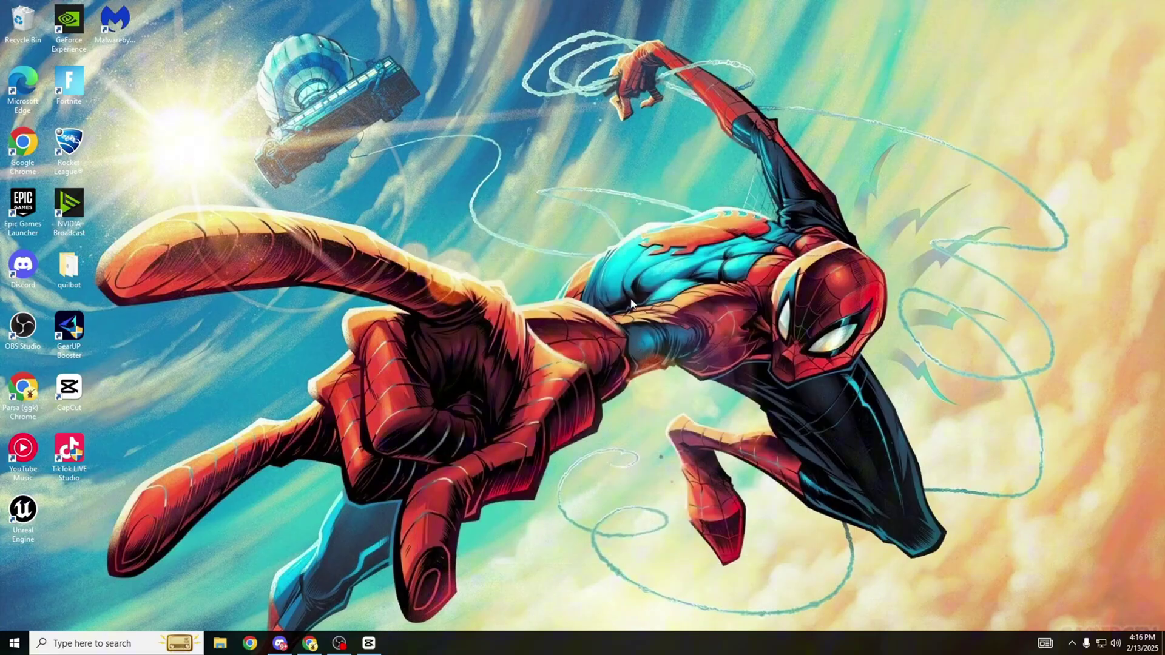